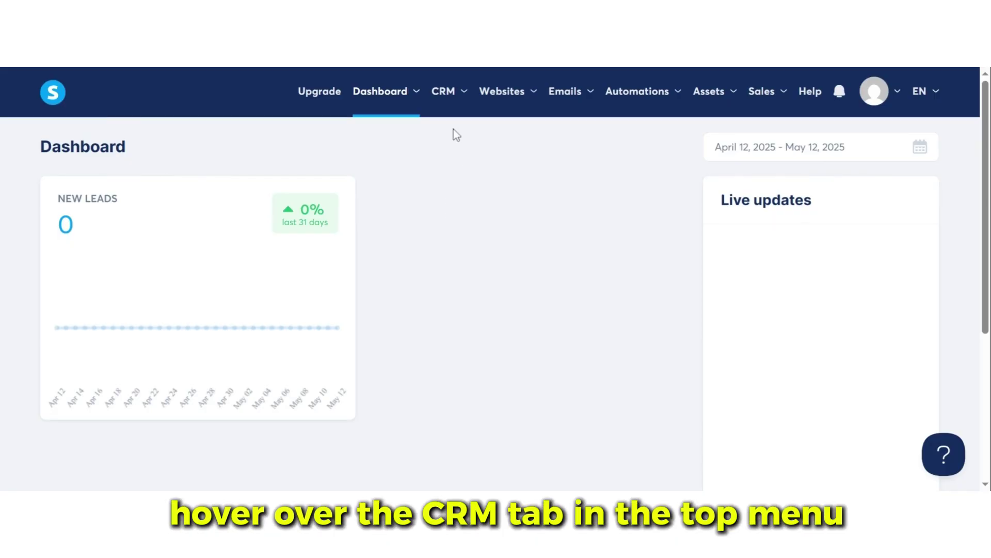
# Step: Apply and then clear the Tag filter on the Contacts list, then start a new contact
pyautogui.moveTo(454, 97)
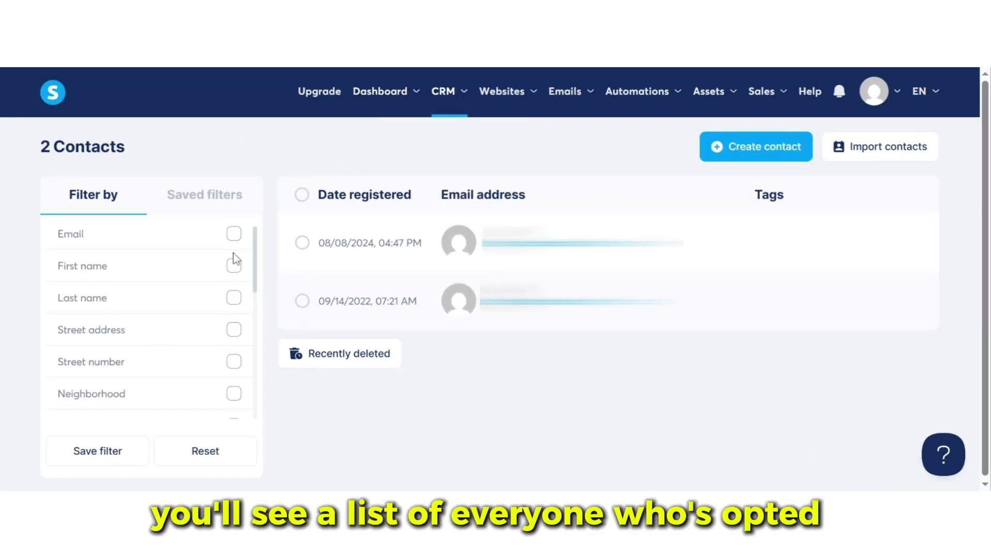
pyautogui.scroll(-2, 188, 355)
pyautogui.scroll(-4, 193, 357)
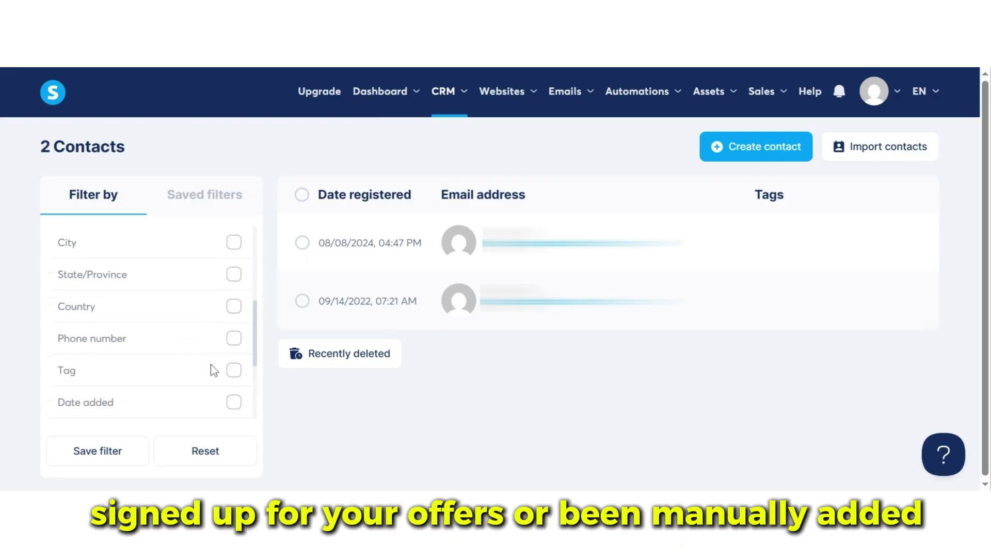
pyautogui.click(238, 372)
pyautogui.scroll(-2, 242, 379)
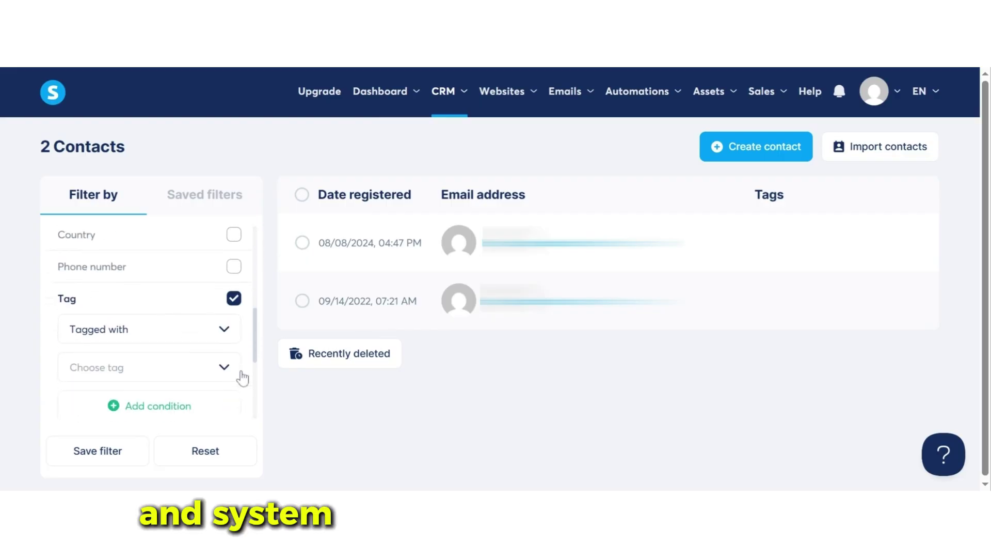
pyautogui.click(233, 298)
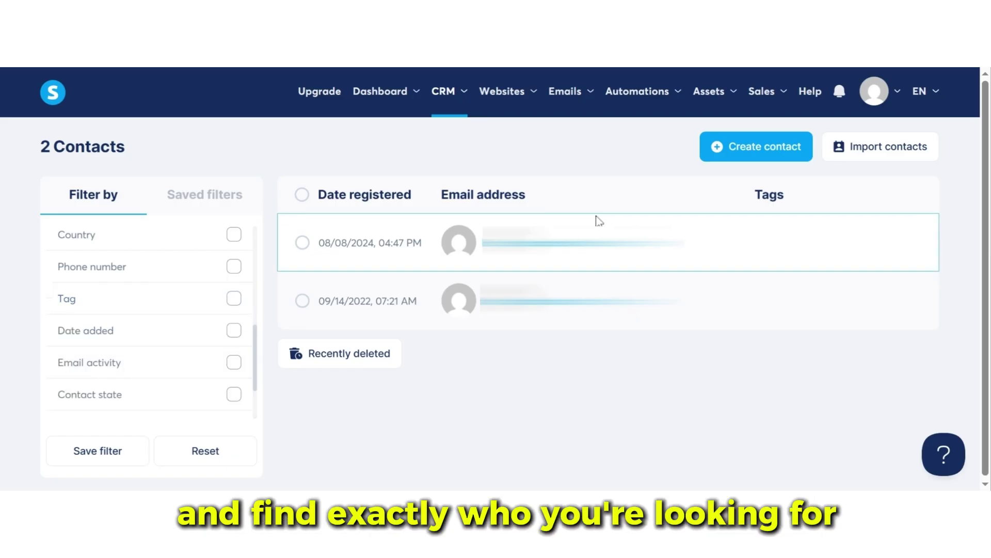
pyautogui.click(749, 147)
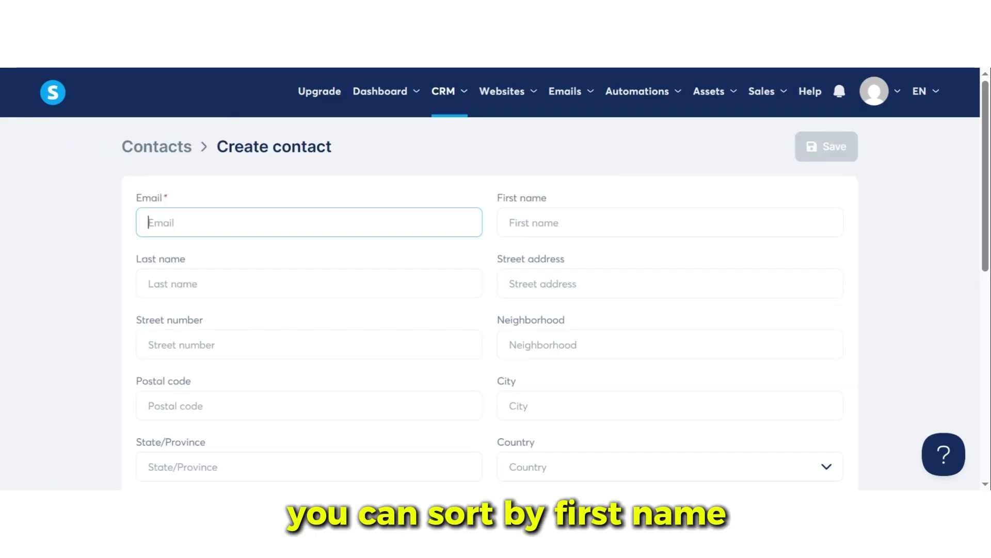
# Step: Browse the Create contact form's email field and tag search without saving, back to Contacts
pyautogui.click(532, 222)
pyautogui.click(155, 223)
pyautogui.scroll(-5, 398, 272)
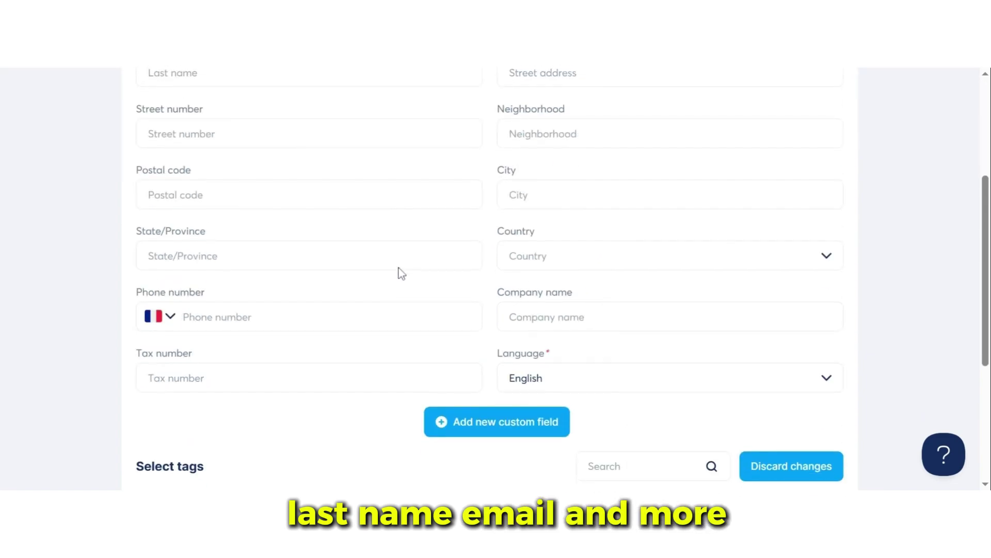
pyautogui.scroll(-1, 408, 276)
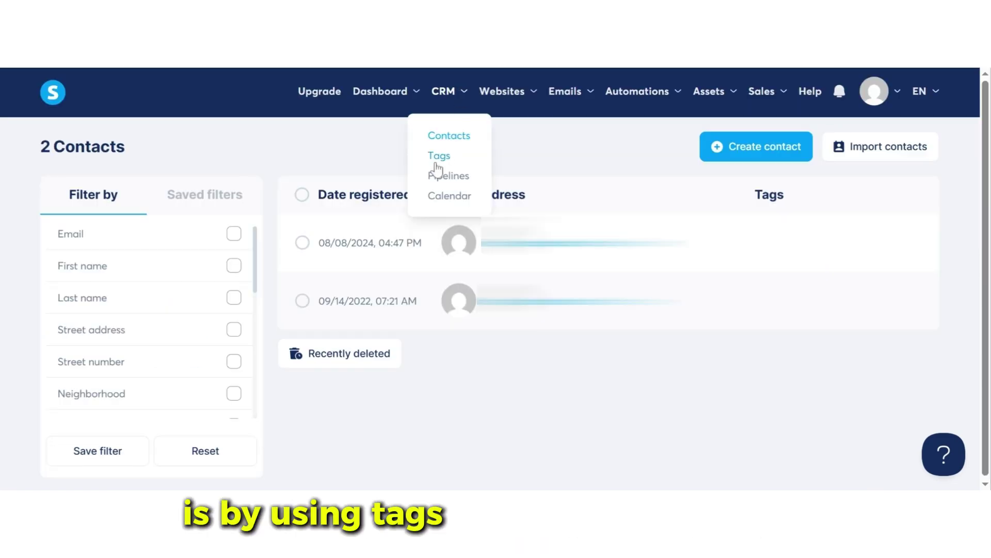
pyautogui.click(437, 162)
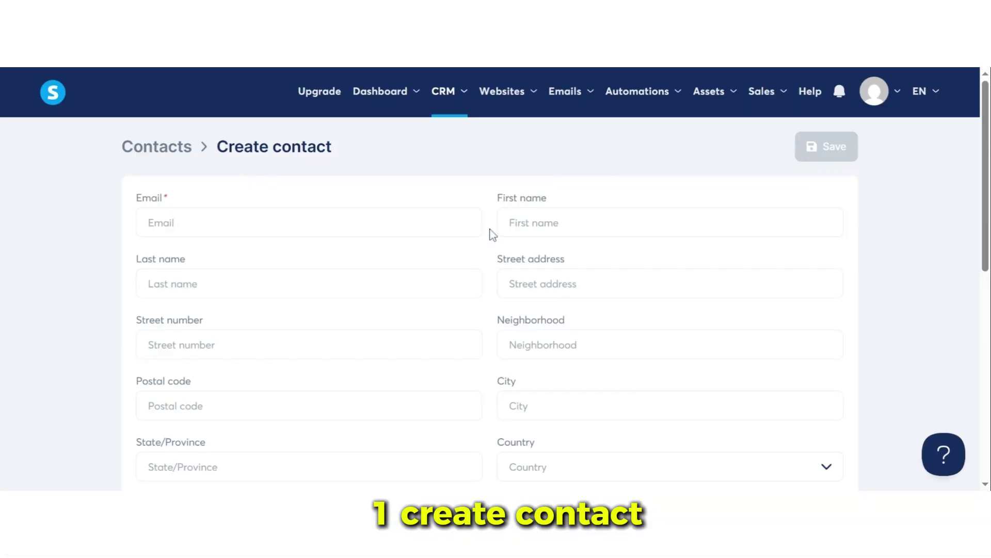
pyautogui.scroll(-5, 400, 273)
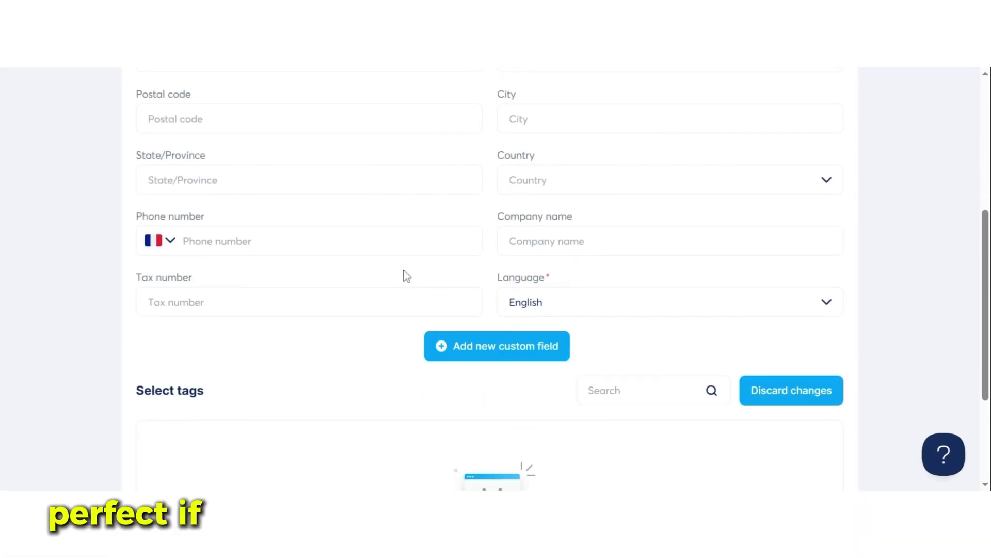
pyautogui.scroll(-2, 404, 276)
pyautogui.click(599, 319)
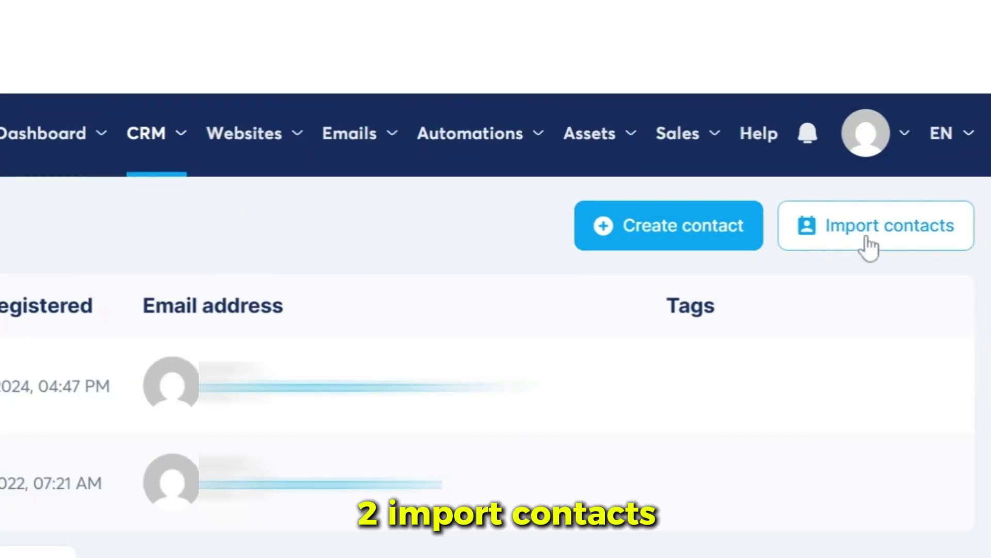
# Step: Open the CSV contact import page and scroll through its contents
pyautogui.click(869, 247)
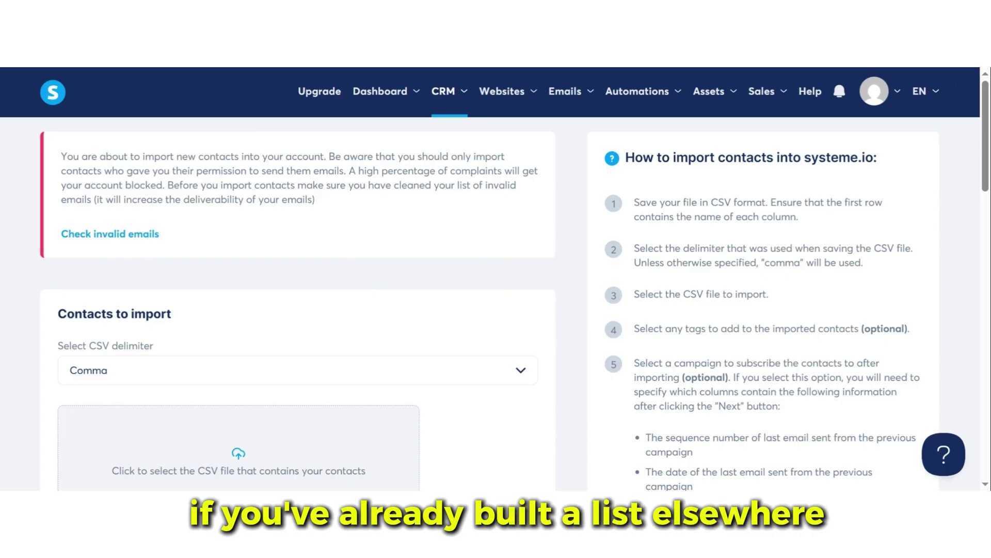
pyautogui.scroll(-10, 744, 257)
pyautogui.scroll(6, 628, 239)
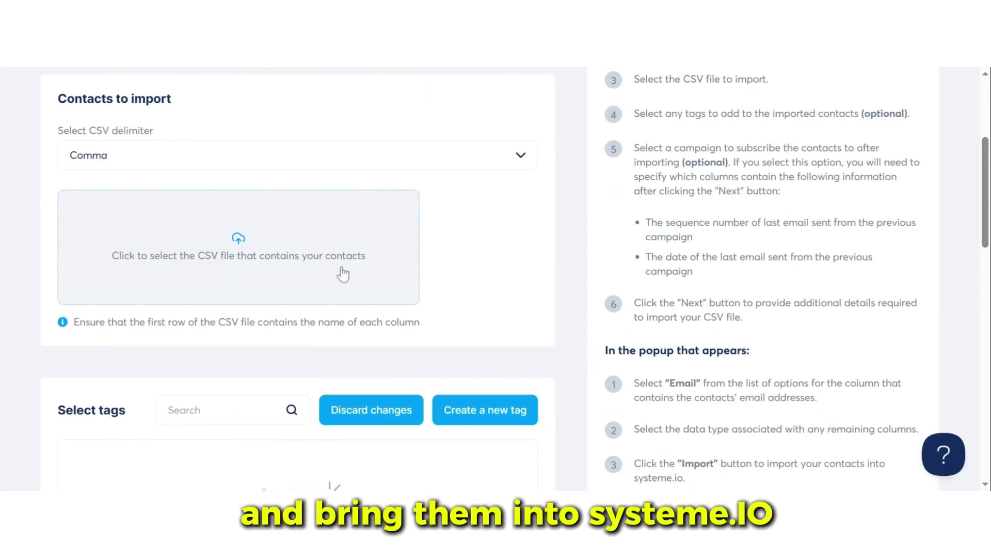
pyautogui.scroll(3, 395, 279)
pyautogui.scroll(2, 395, 279)
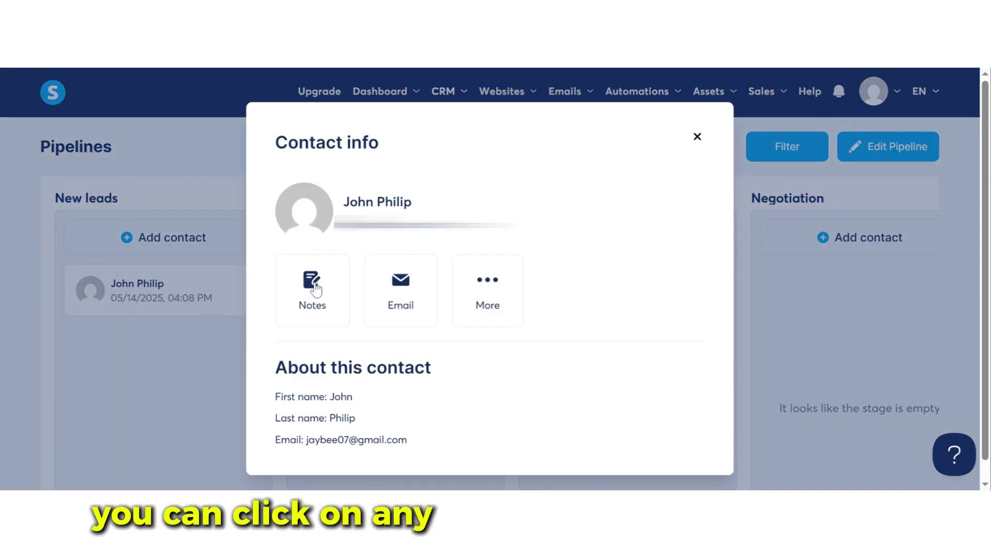
# Step: Open the New leads contact's Notes and place the cursor in the empty notes editor
pyautogui.click(312, 283)
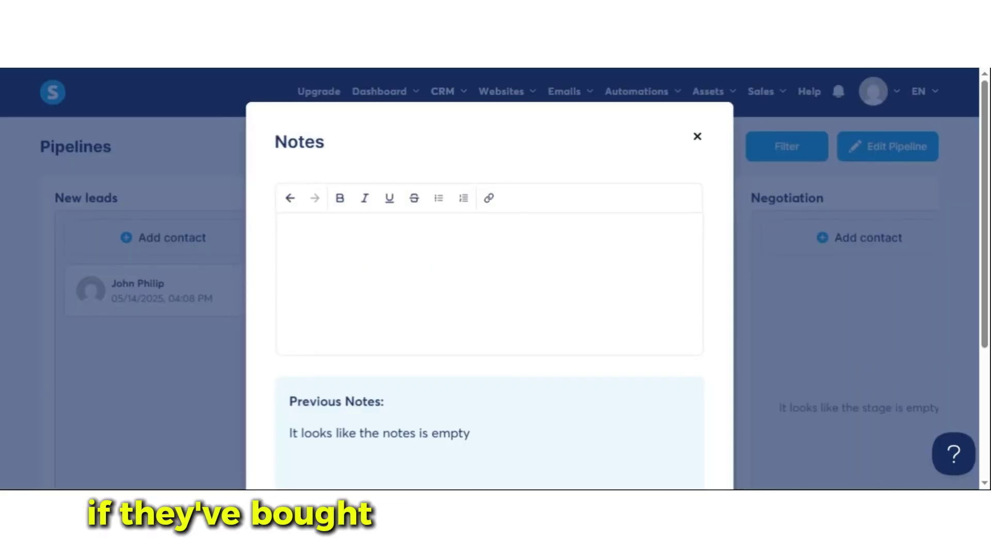
pyautogui.click(281, 230)
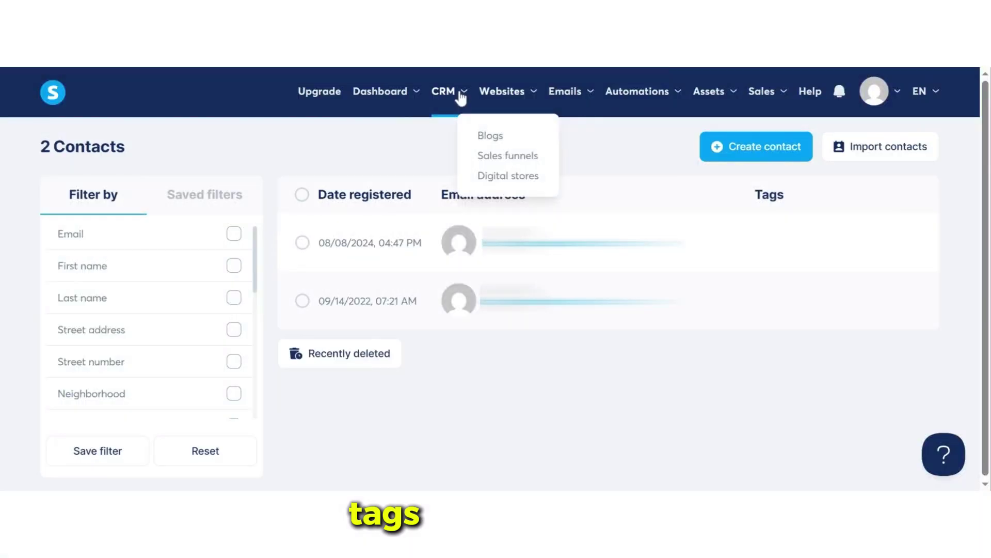
# Step: Show the CRM section's dropdown of pages in the top navigation
pyautogui.moveTo(461, 97)
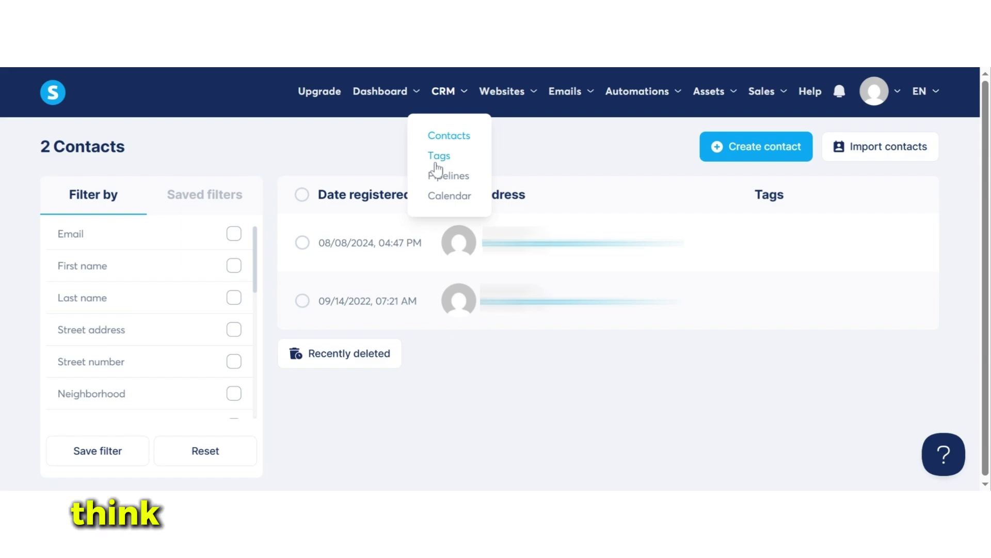
# Step: On the Tags page, create and save a tag named 'webinar attendee'
pyautogui.click(436, 163)
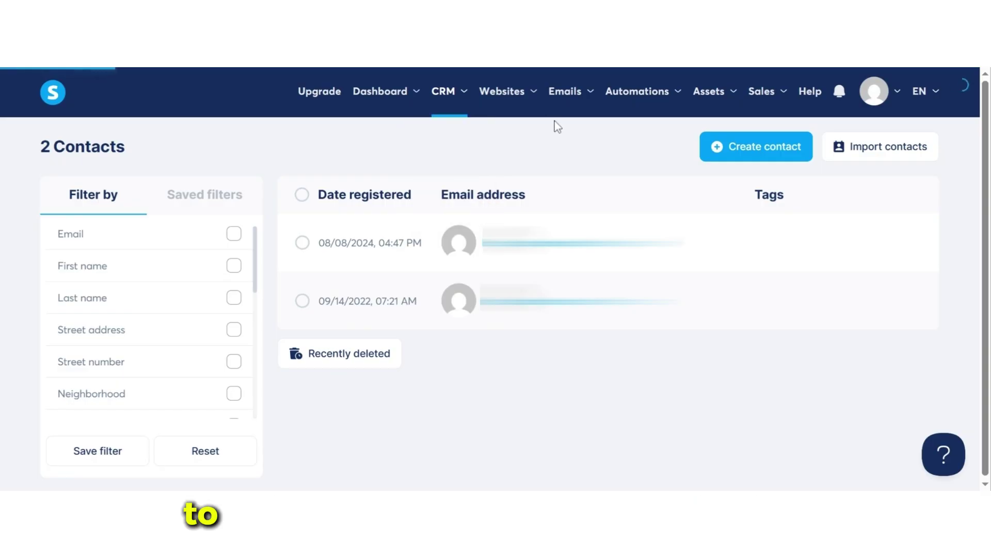
pyautogui.click(438, 157)
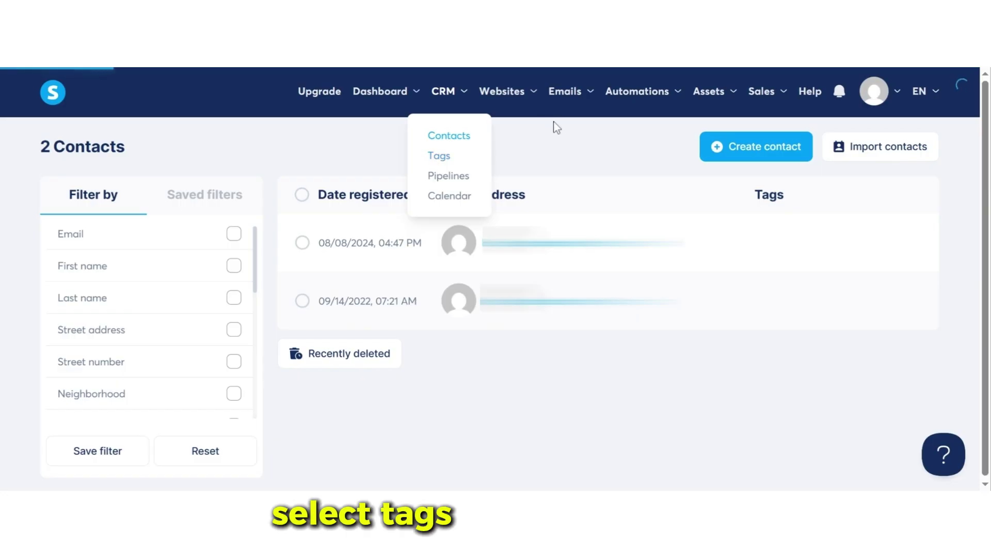
pyautogui.click(933, 156)
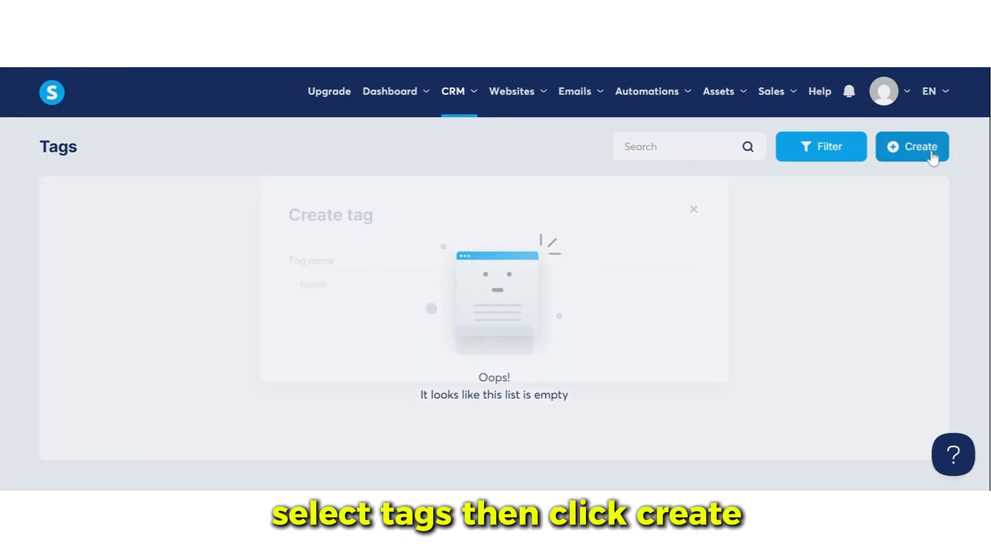
pyautogui.click(494, 284)
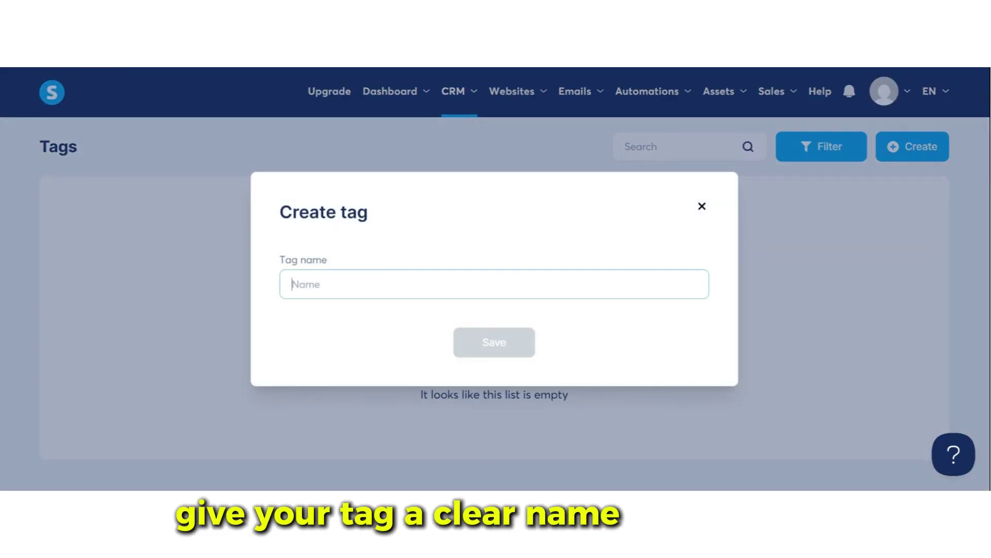
pyautogui.write('webinar attendee')
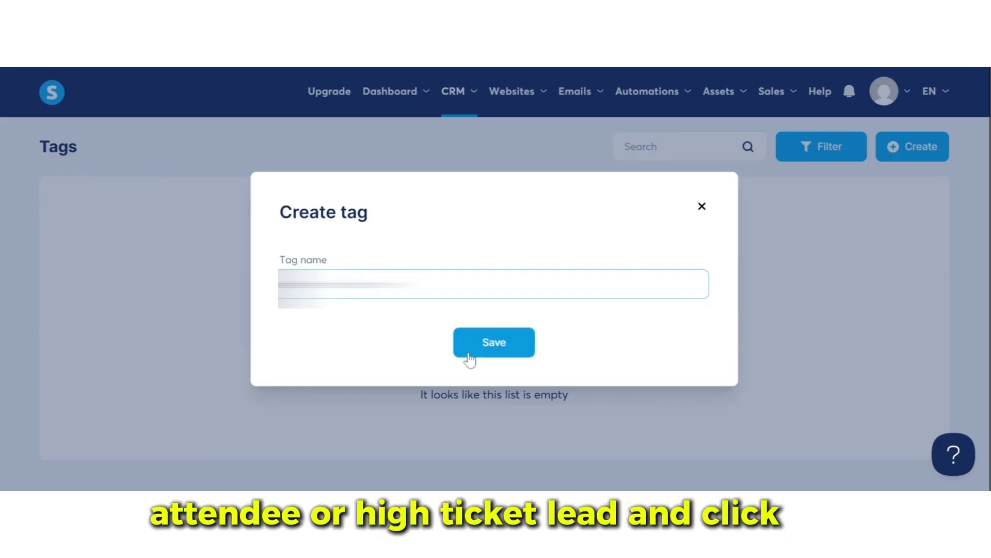
pyautogui.click(480, 351)
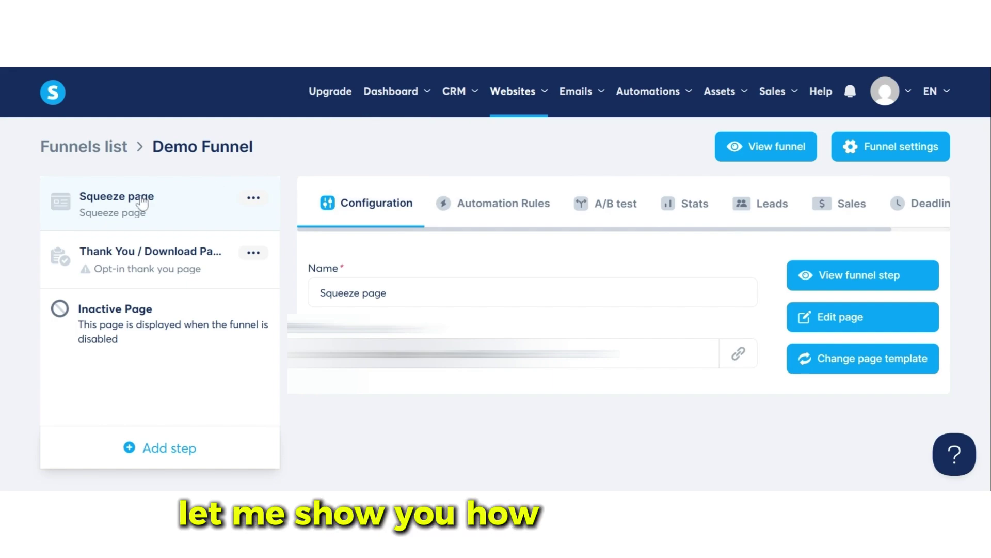
# Step: Start a Squeeze page automation rule triggered by Funnel step form subscribed
pyautogui.click(362, 293)
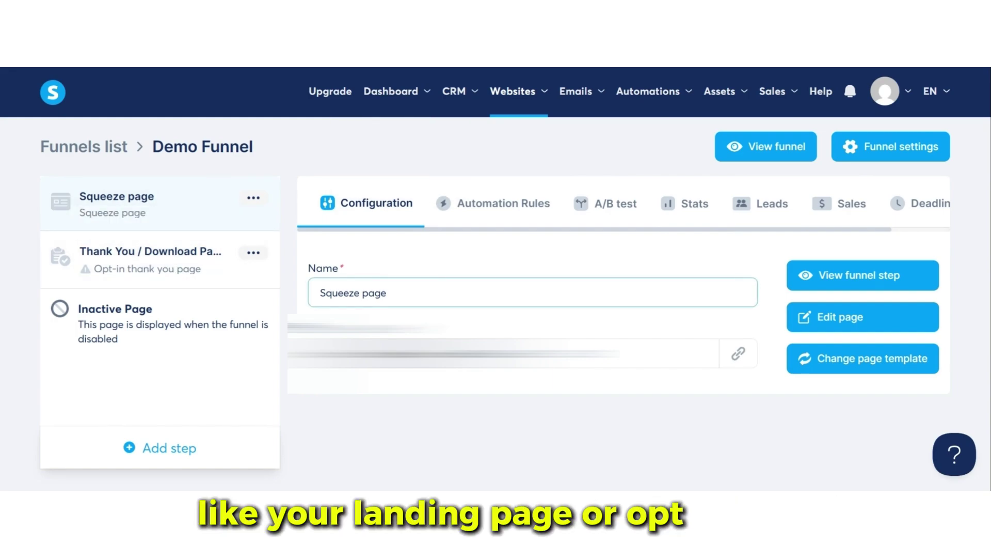
pyautogui.click(513, 209)
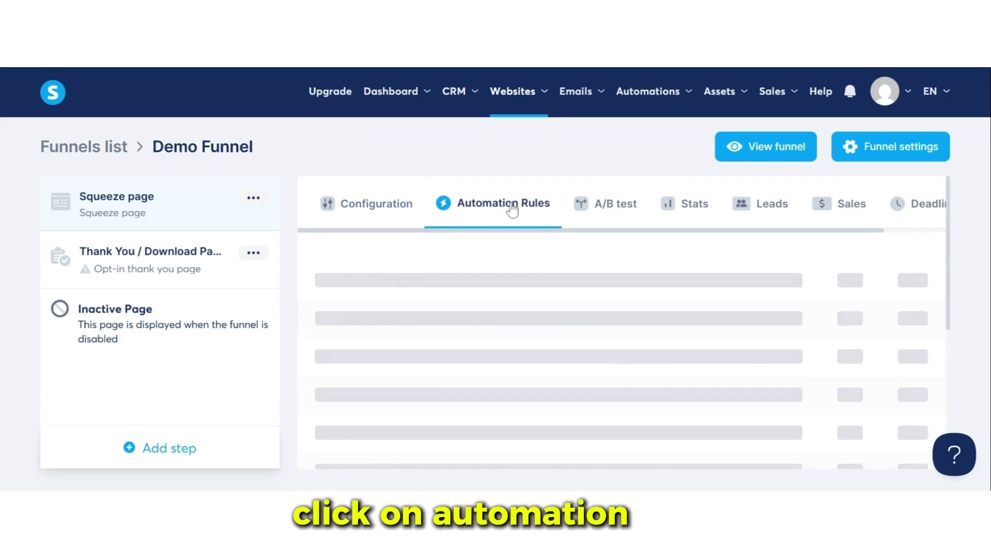
pyautogui.scroll(-3, 522, 284)
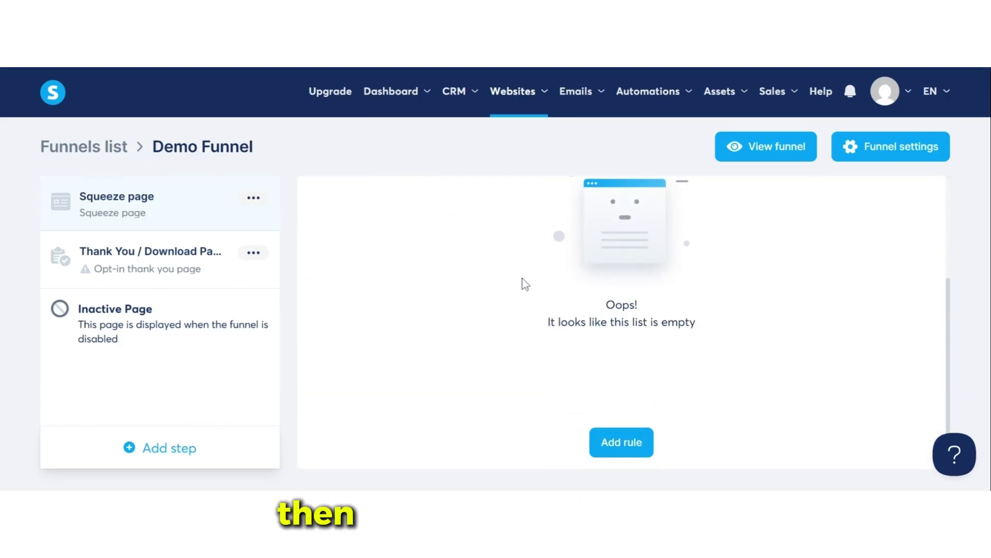
pyautogui.click(614, 446)
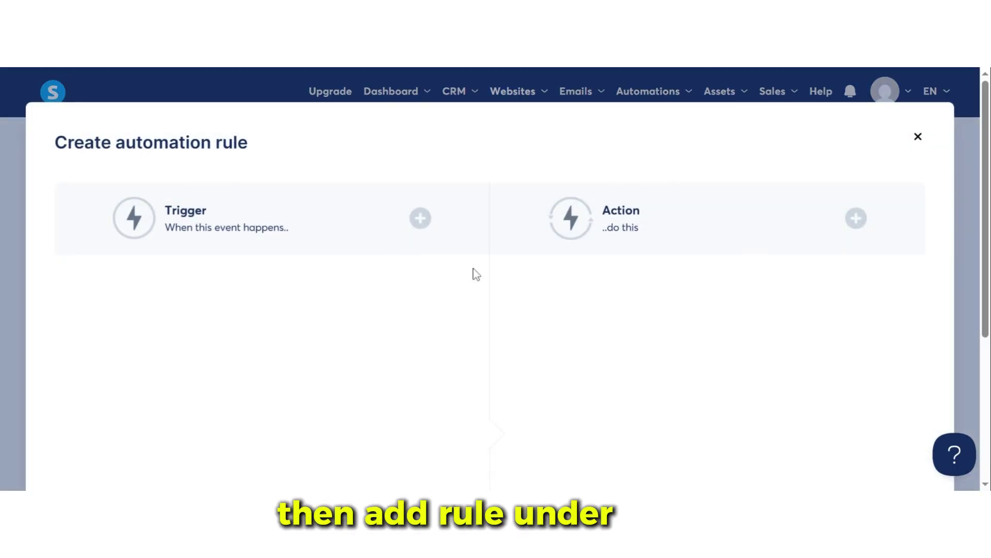
pyautogui.click(421, 219)
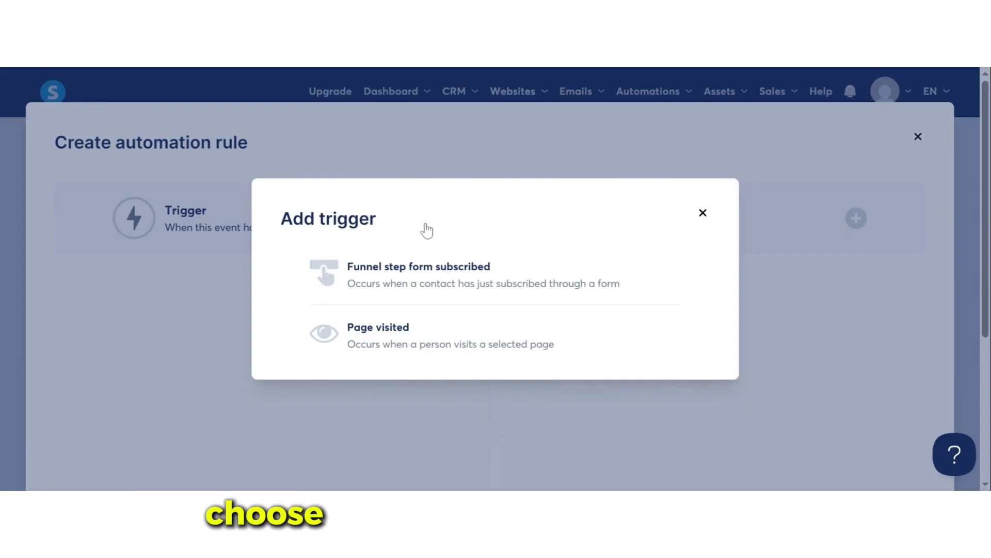
pyautogui.click(436, 276)
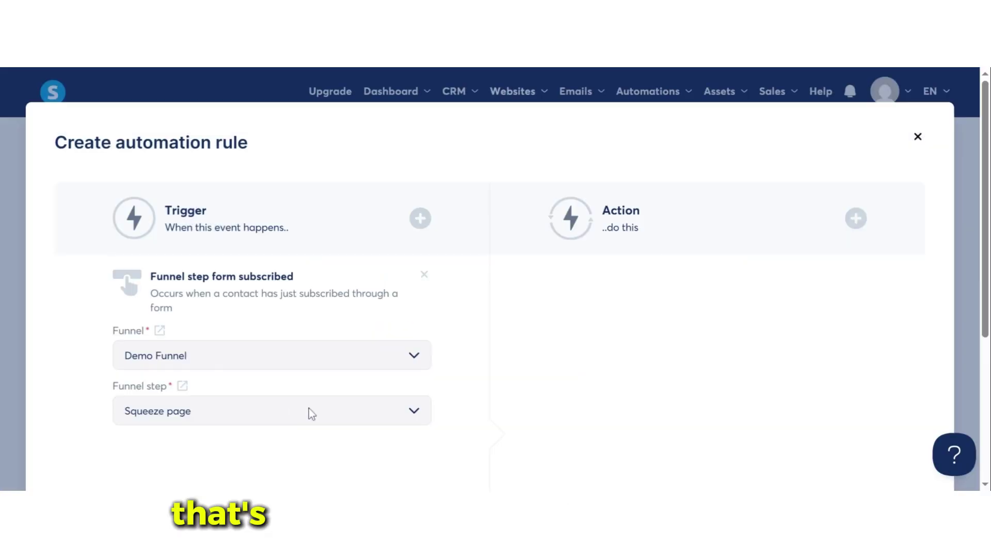
# Step: Give the rule an Add a tag action using the test-funnel tag
pyautogui.click(856, 218)
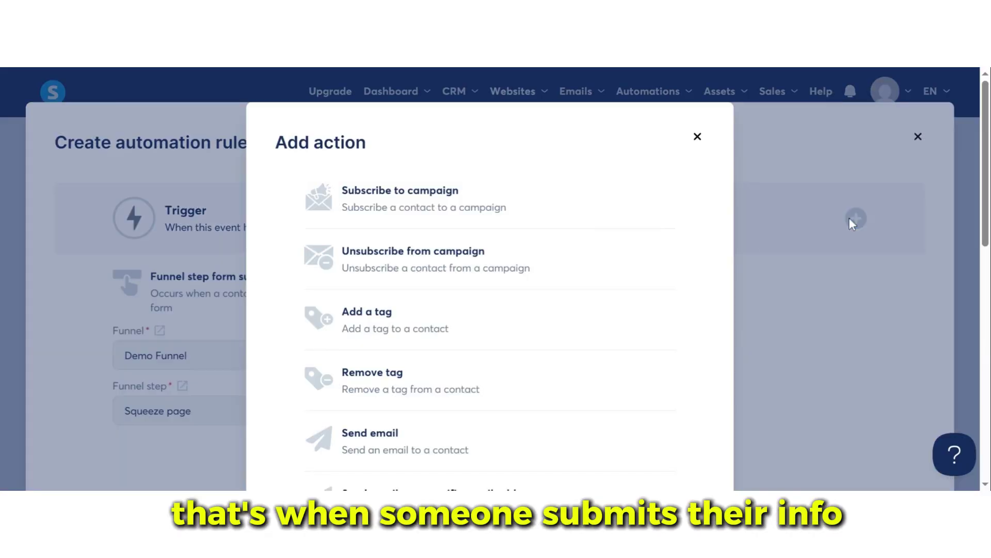
pyautogui.scroll(-3, 385, 173)
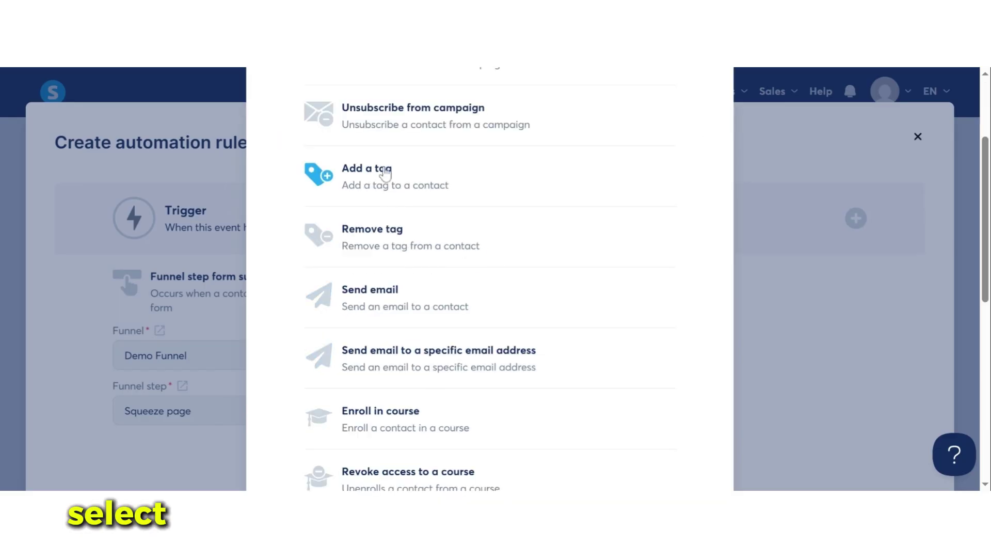
pyautogui.click(385, 172)
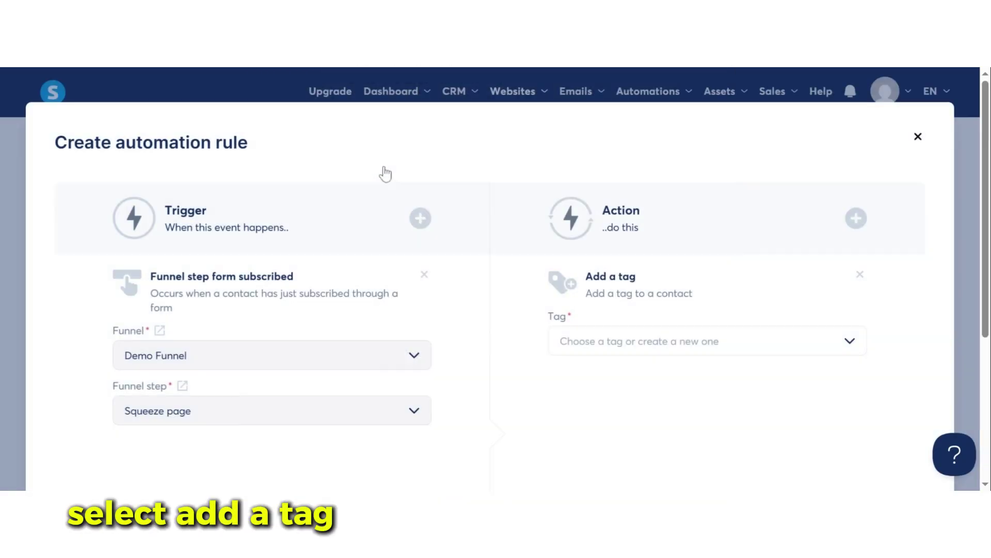
pyautogui.click(708, 351)
pyautogui.click(613, 371)
pyautogui.scroll(-4, 609, 359)
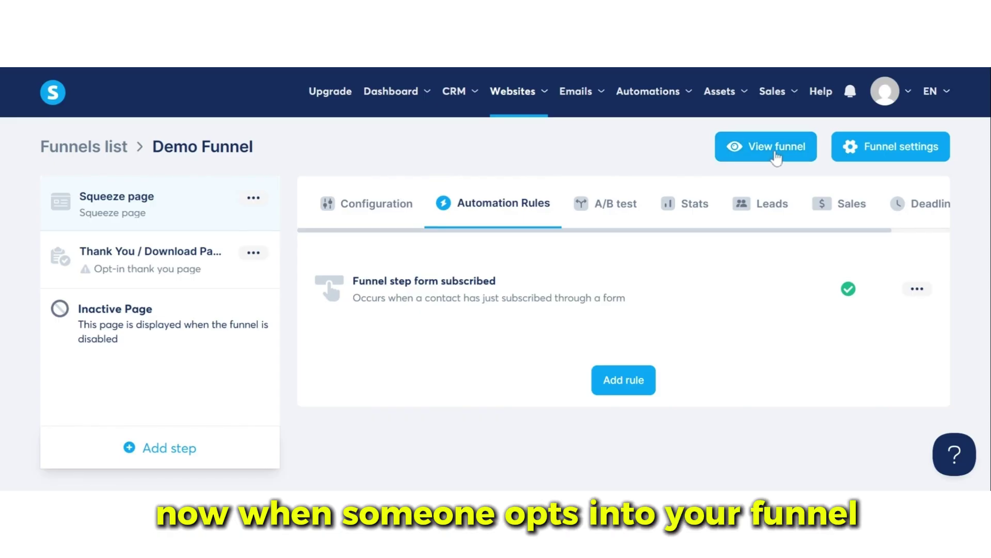
# Step: Preview the Demo Funnel's live landing page
pyautogui.click(776, 149)
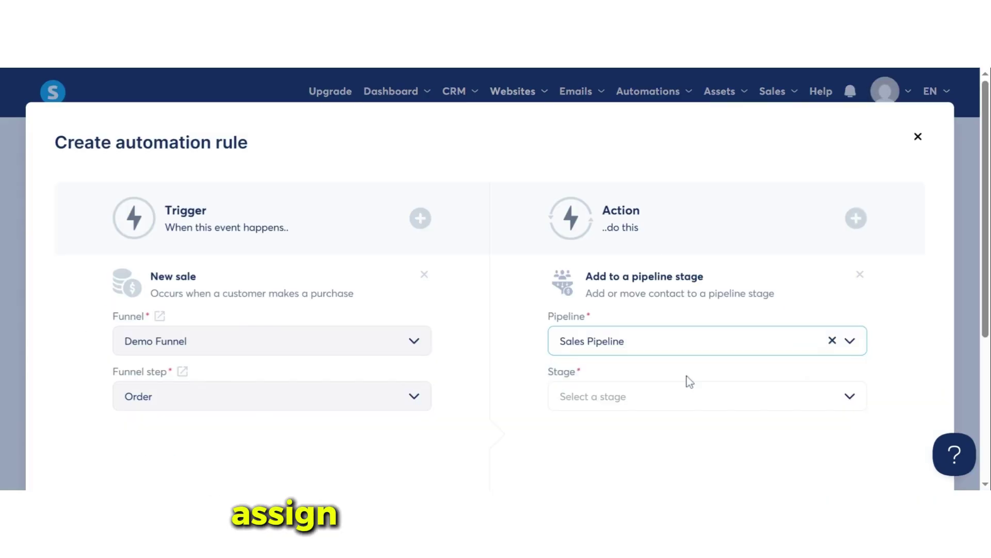
# Step: Choose Sales Pipeline's stages for the rule's Add to a pipeline stage action
pyautogui.scroll(-1, 690, 381)
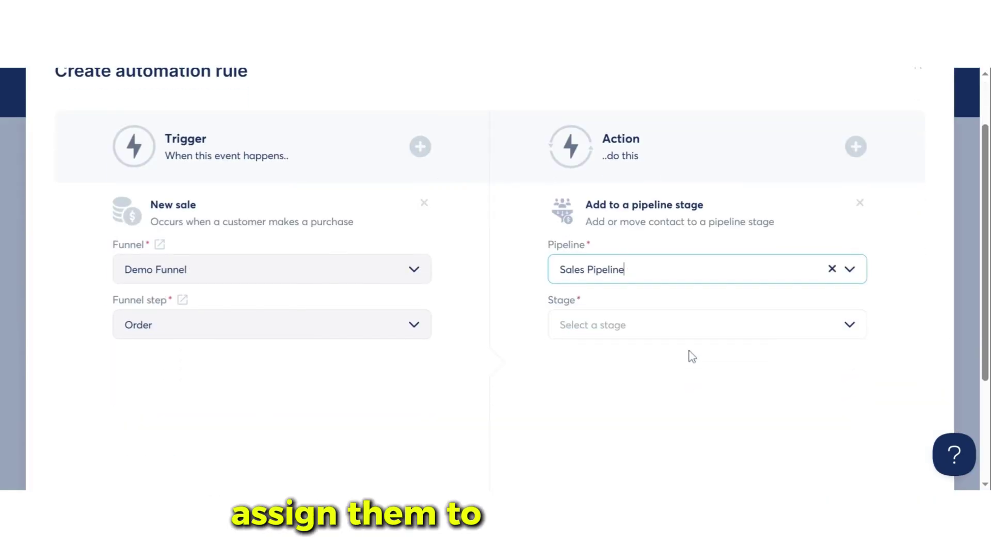
pyautogui.click(690, 335)
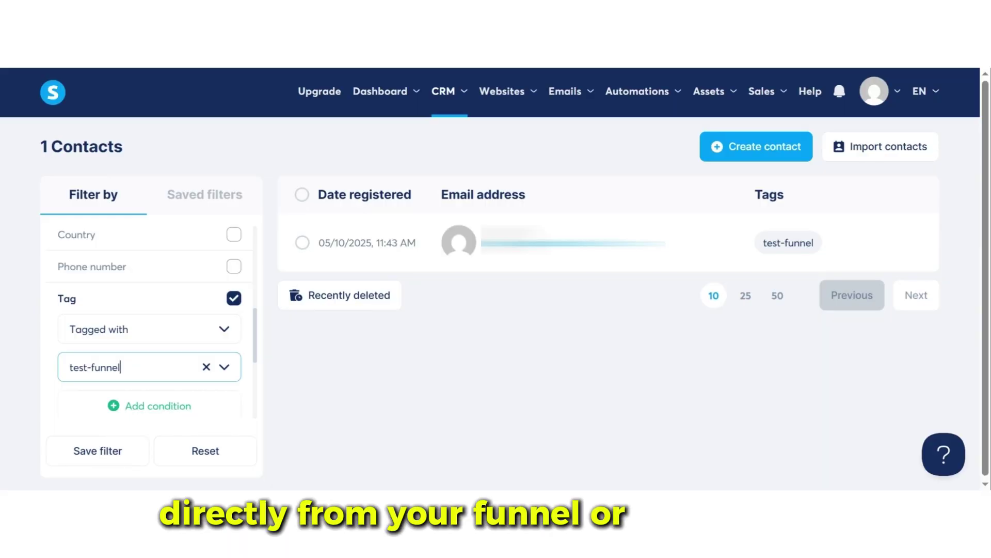
pyautogui.moveTo(464, 102)
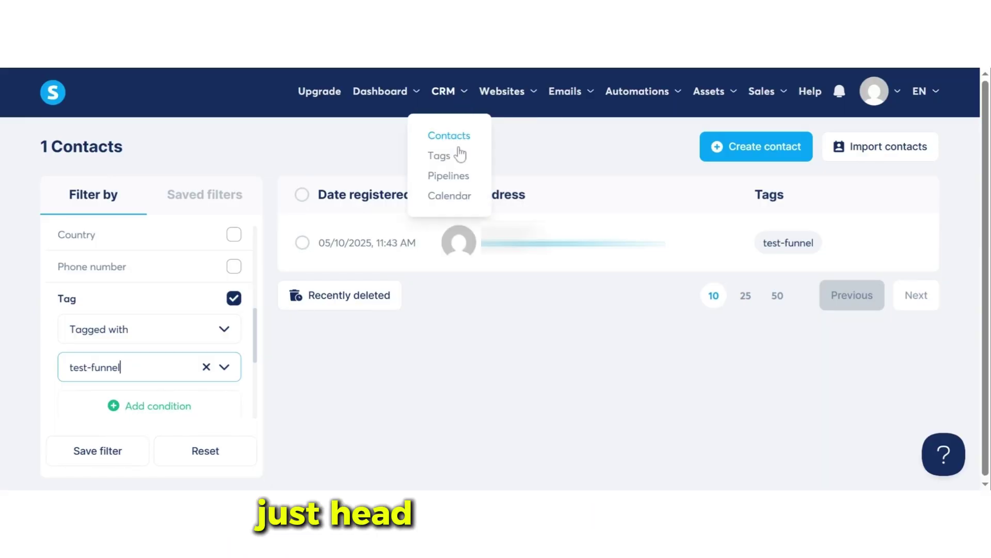
# Step: Start a new individual calendar event named 'Test Calendar'
pyautogui.click(454, 199)
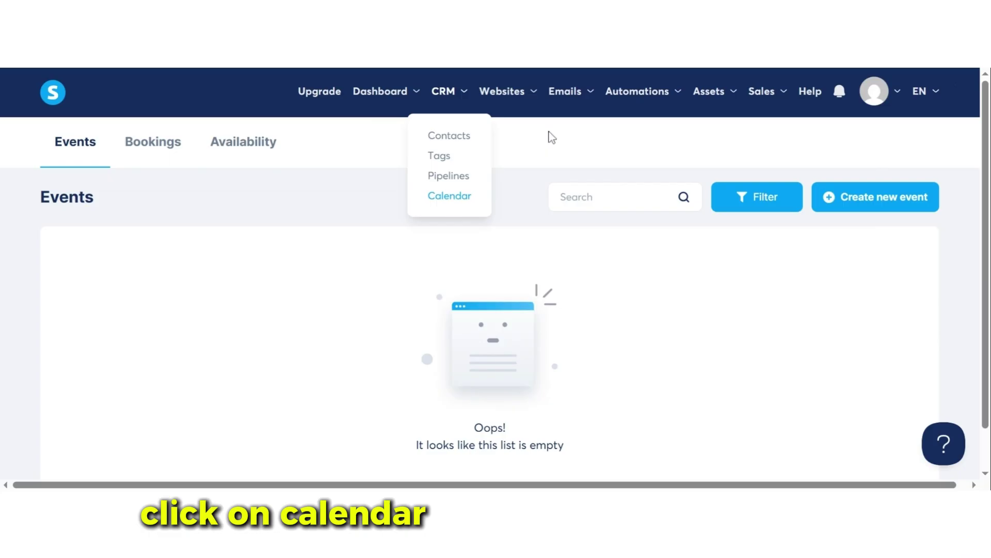
pyautogui.click(899, 211)
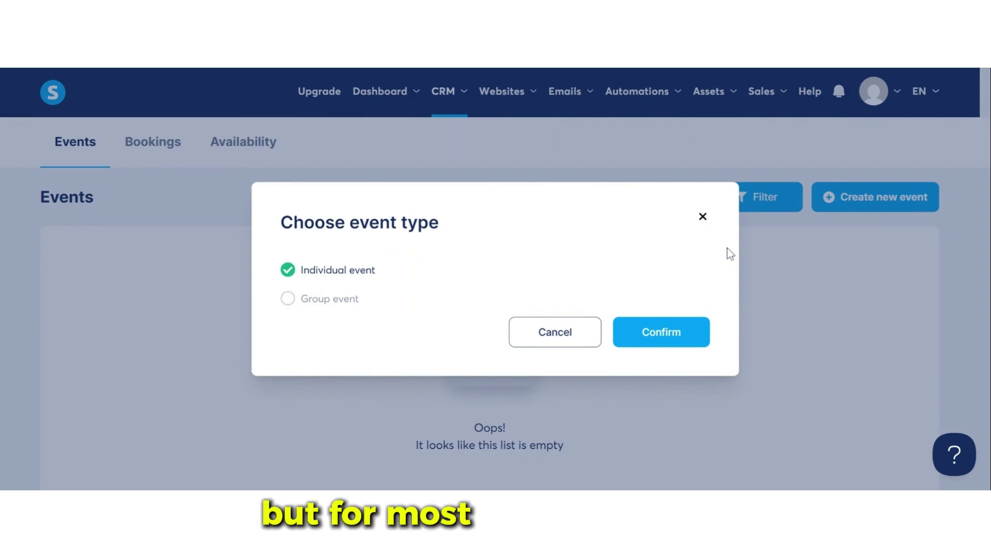
pyautogui.click(671, 338)
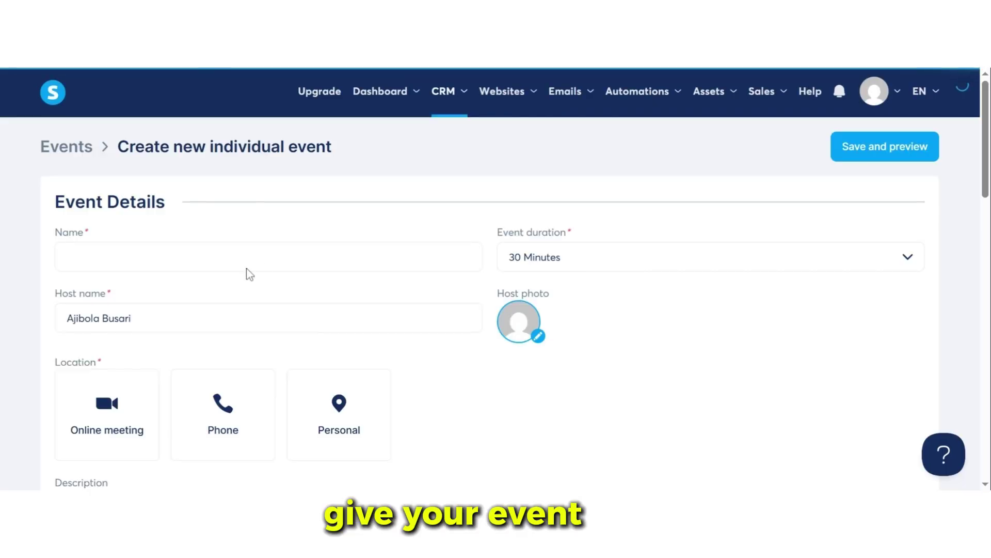
pyautogui.click(253, 252)
pyautogui.write('Test Calendar')
# Step: Set the event location to Phone, make Monday available, use local time zone, and save
pyautogui.scroll(-1, 260, 292)
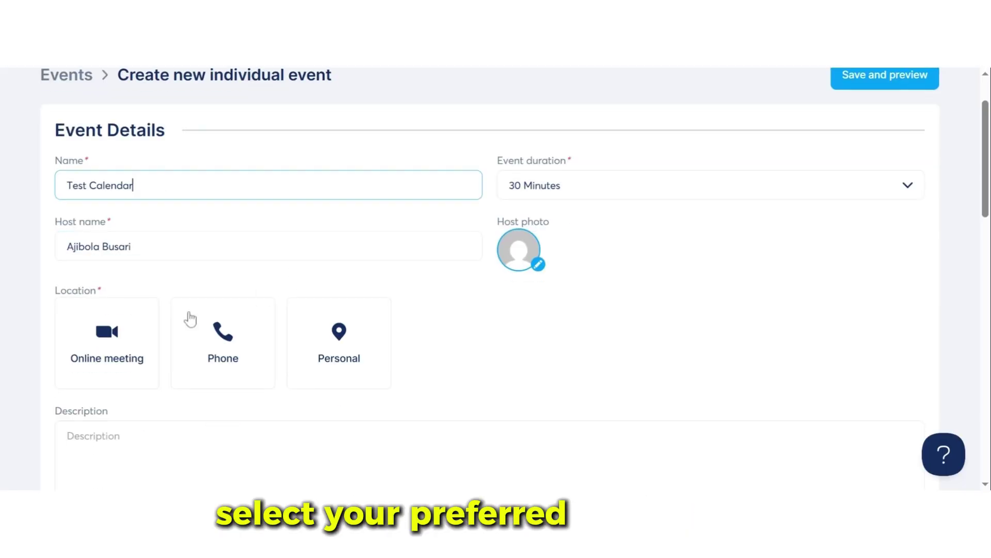
pyautogui.click(128, 341)
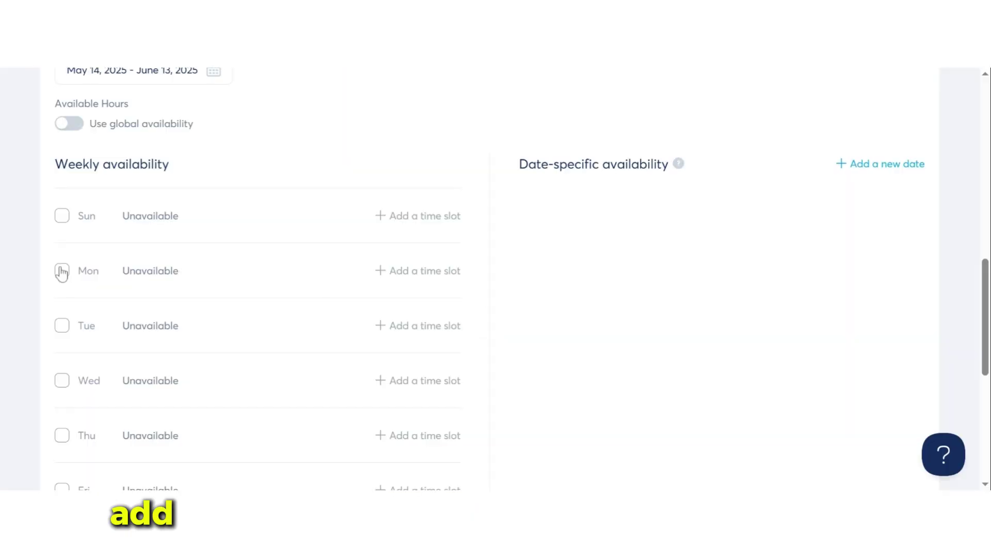
pyautogui.click(60, 272)
pyautogui.scroll(-2, 135, 275)
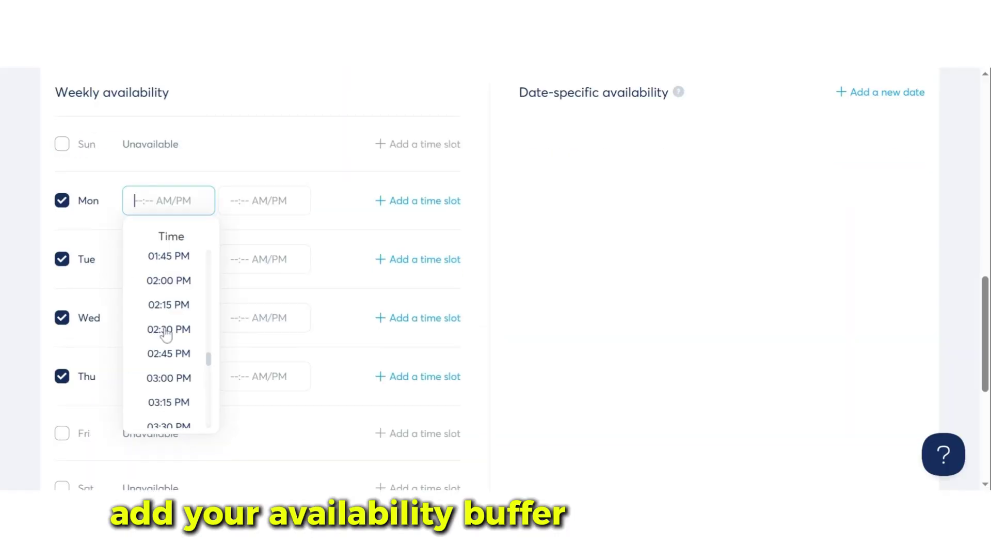
pyautogui.scroll(-2, 165, 335)
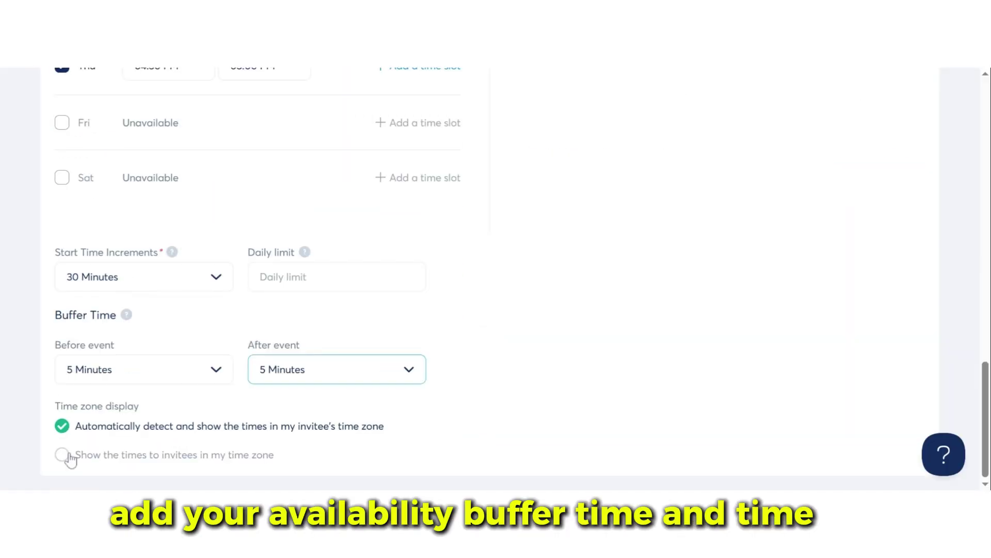
pyautogui.click(67, 457)
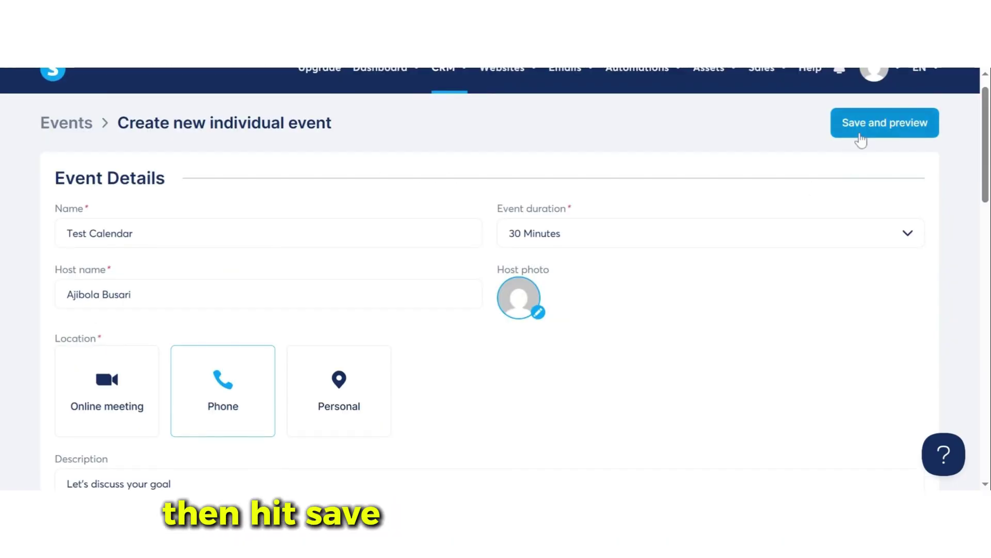
pyautogui.click(859, 136)
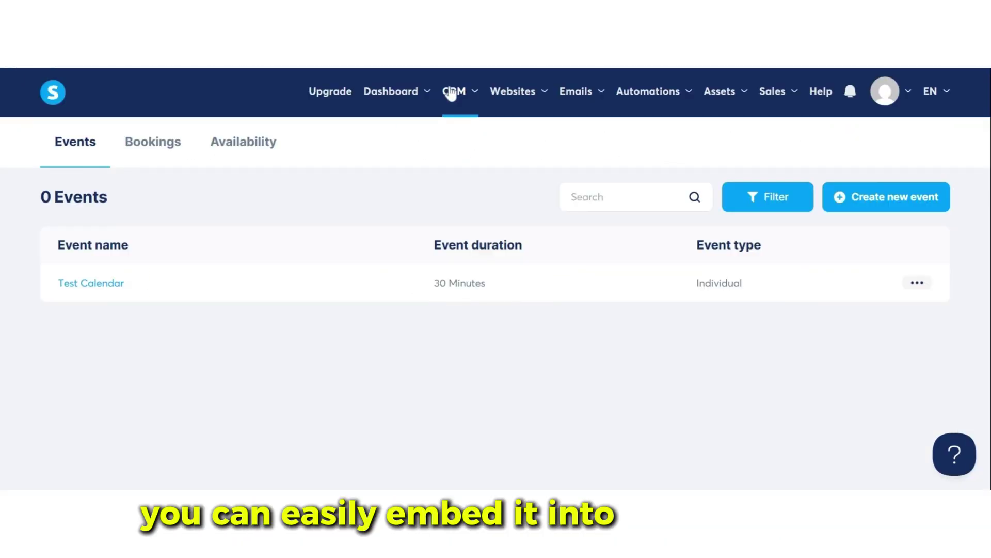
pyautogui.moveTo(512, 93)
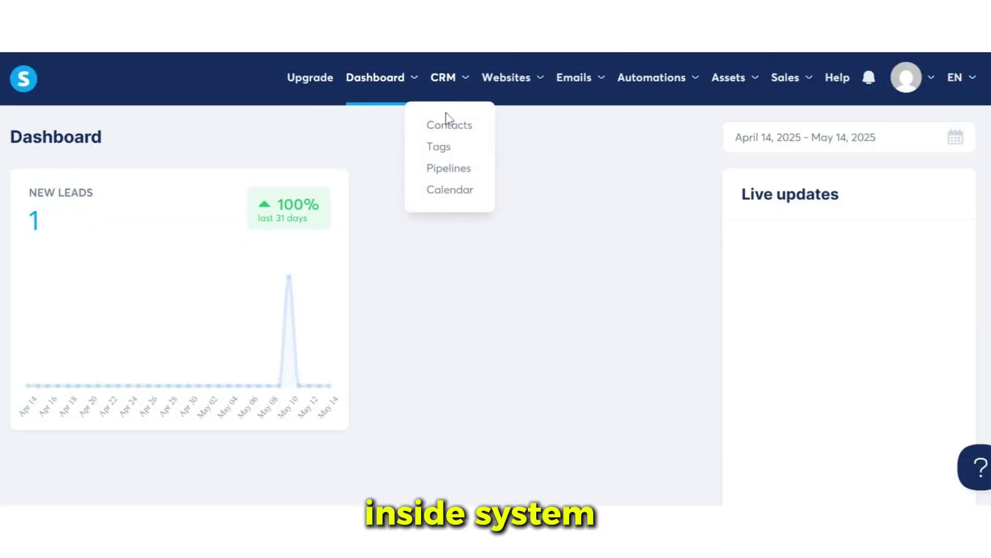
# Step: Create the Sales Pipeline, renaming its 'Initial contact made' stage to 'Appointment Booked'
pyautogui.click(454, 173)
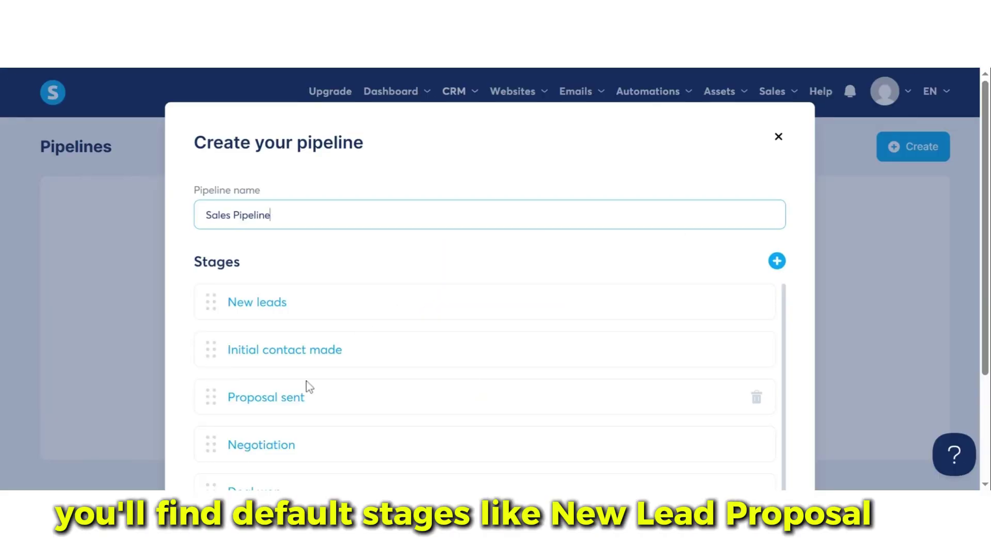
pyautogui.scroll(-1, 318, 480)
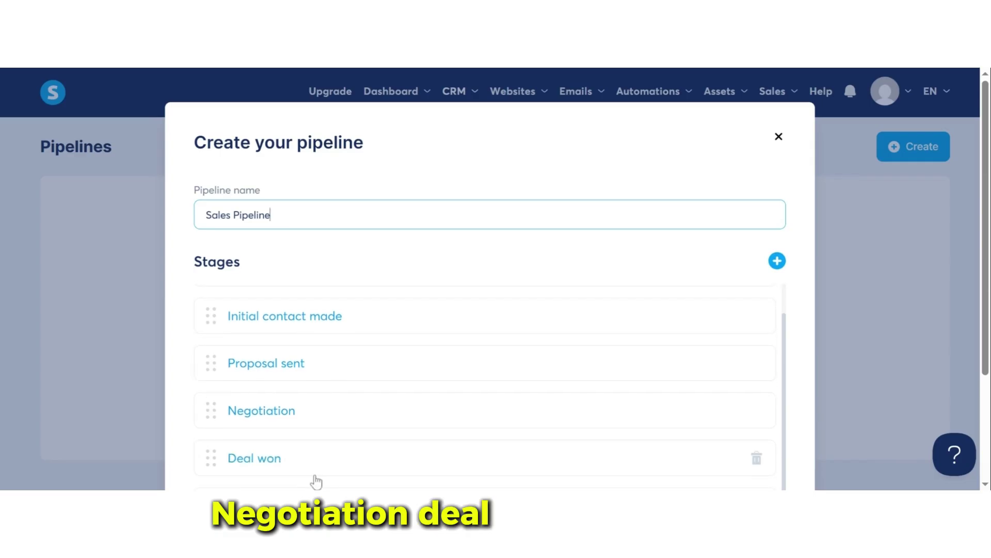
pyautogui.scroll(1, 486, 387)
pyautogui.click(342, 349)
pyautogui.press('BackSpace')
pyautogui.press('BackSpace')
pyautogui.press('BackSpace')
pyautogui.press('BackSpace')
pyautogui.press('BackSpace')
pyautogui.press('BackSpace')
pyautogui.press('BackSpace')
pyautogui.press('BackSpace')
pyautogui.press('BackSpace')
pyautogui.press('BackSpace')
pyautogui.press('BackSpace')
pyautogui.press('BackSpace')
pyautogui.press('BackSpace')
pyautogui.press('BackSpace')
pyautogui.press('BackSpace')
pyautogui.press('BackSpace')
pyautogui.press('BackSpace')
pyautogui.press('BackSpace')
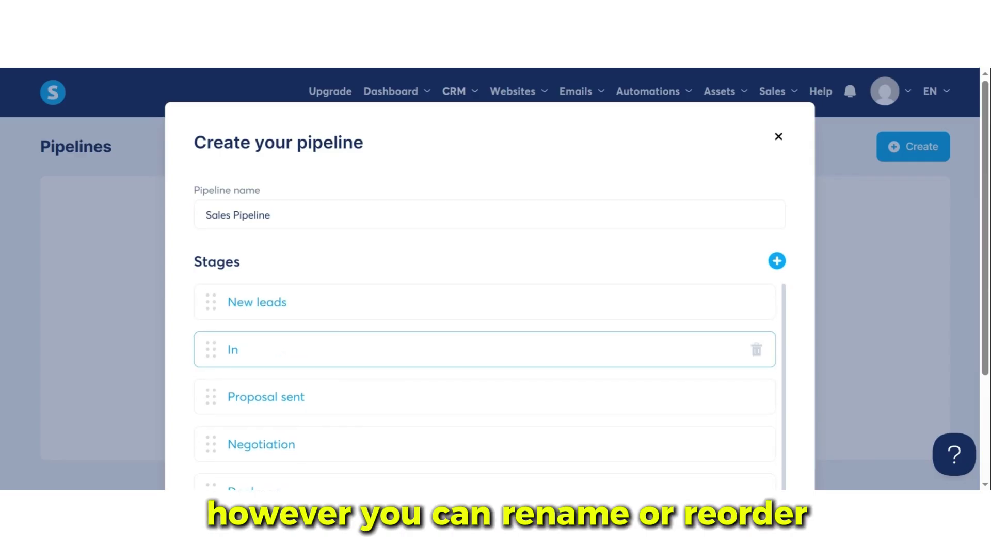
pyautogui.write('Appop')
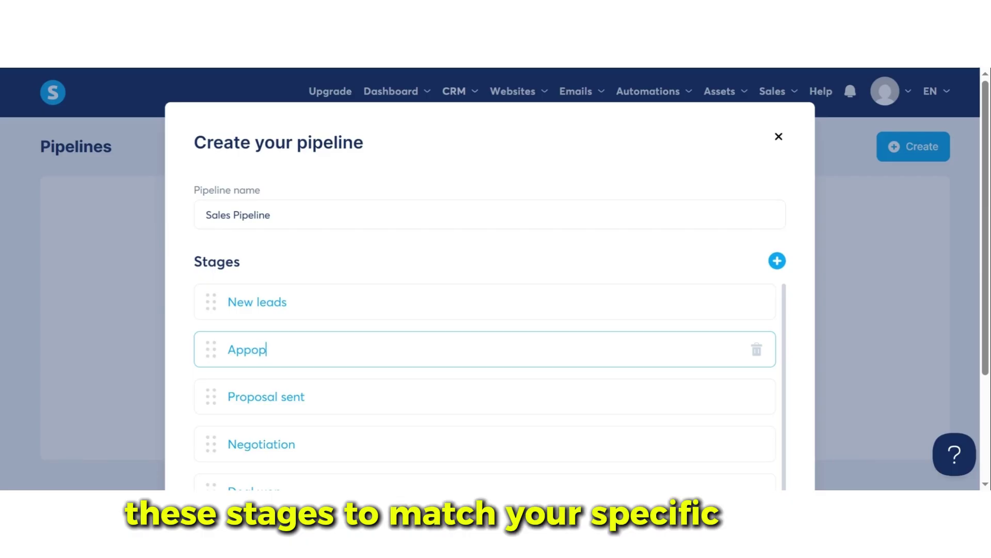
pyautogui.press('BackSpace')
pyautogui.write('int')
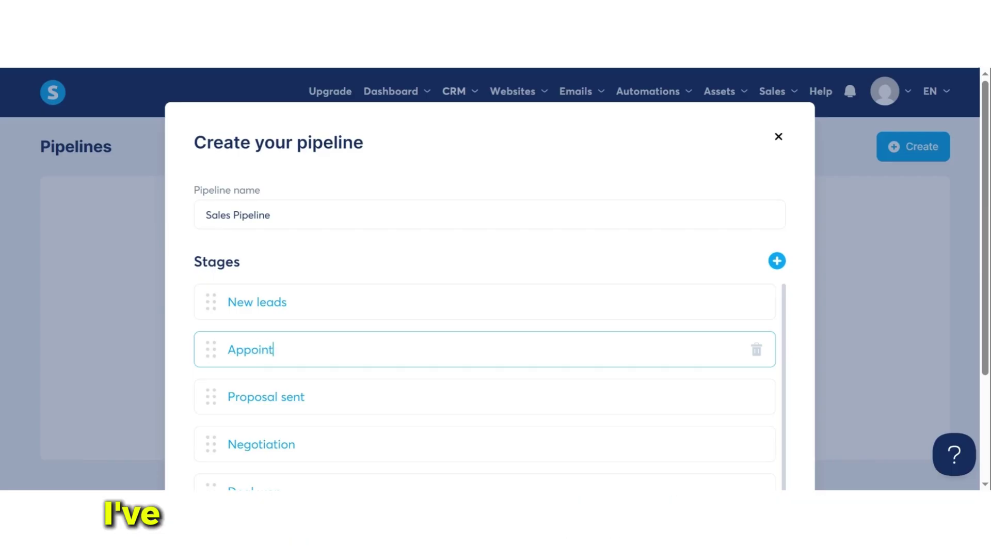
pyautogui.write('ment Booked')
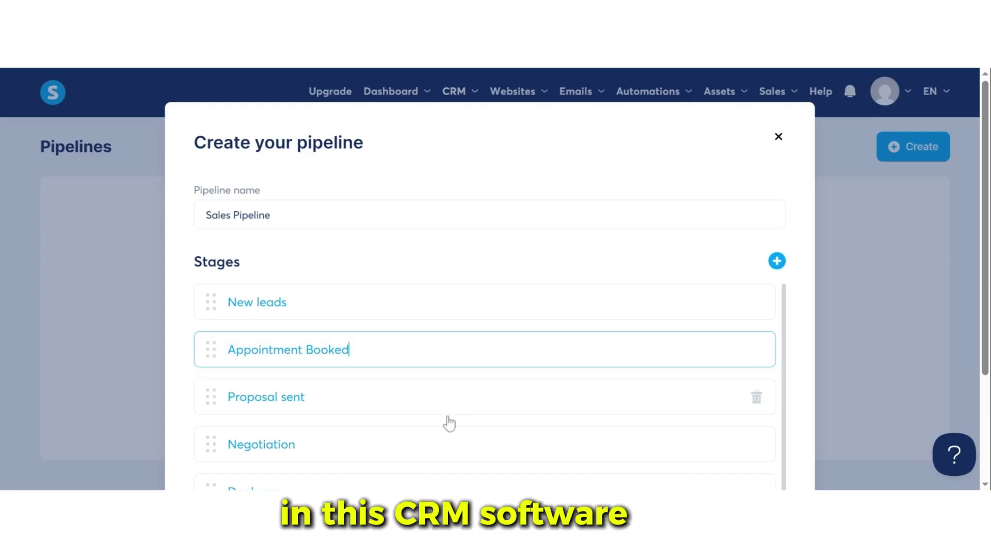
pyautogui.scroll(-1, 444, 421)
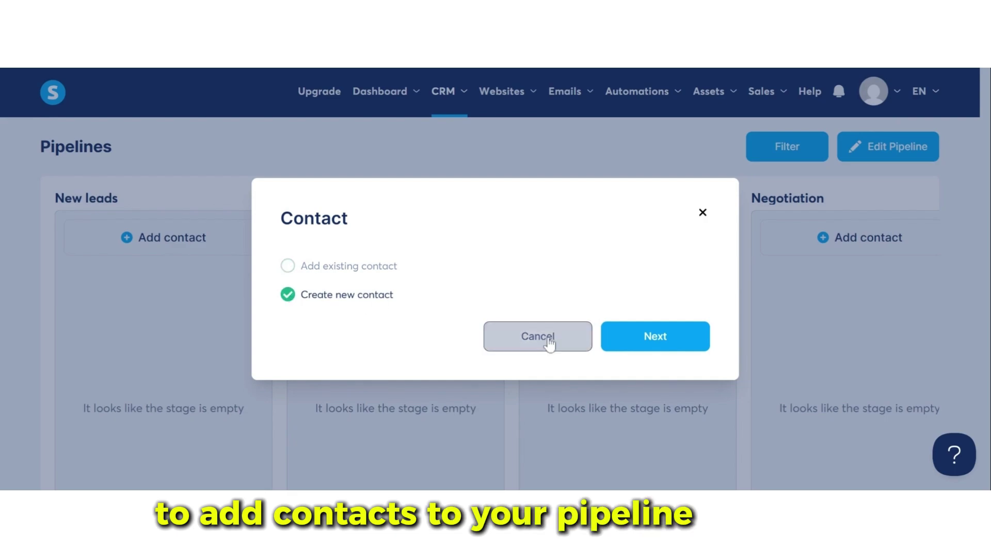
# Step: Create a new contact and place it in the New leads stage
pyautogui.click(615, 342)
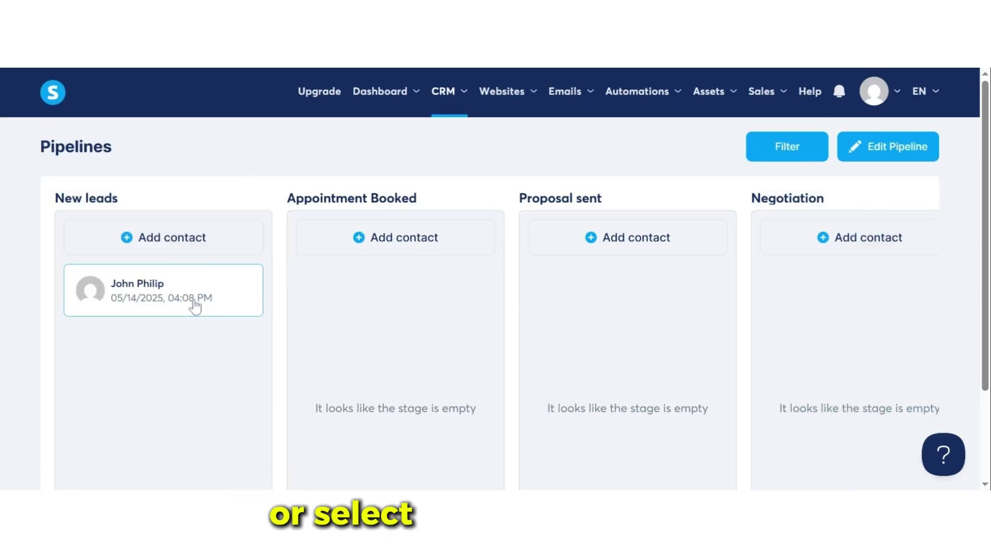
pyautogui.moveTo(195, 305)
pyautogui.mouseDown()
pyautogui.moveTo(423, 350)
pyautogui.moveTo(273, 360)
pyautogui.moveTo(301, 303)
pyautogui.moveTo(643, 297)
pyautogui.moveTo(181, 305)
pyautogui.moveTo(138, 323)
pyautogui.moveTo(177, 310)
pyautogui.mouseUp()
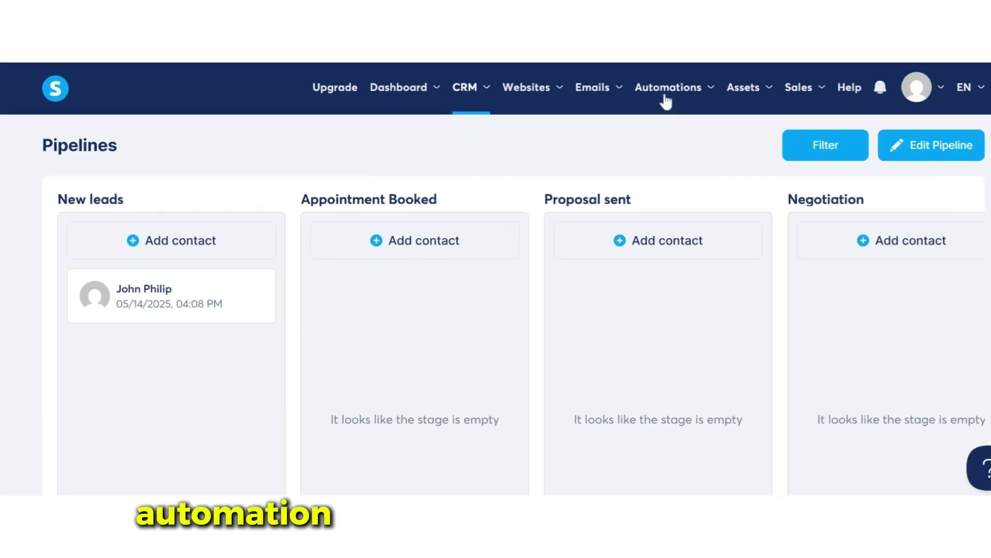
pyautogui.click(666, 101)
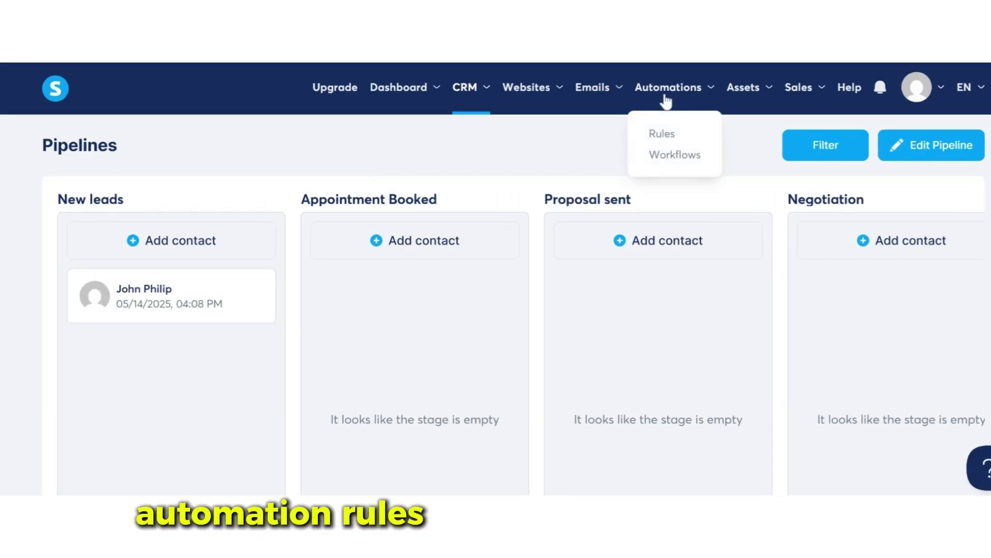
# Step: Open the Automations Rules list to review the existing rules
pyautogui.click(661, 134)
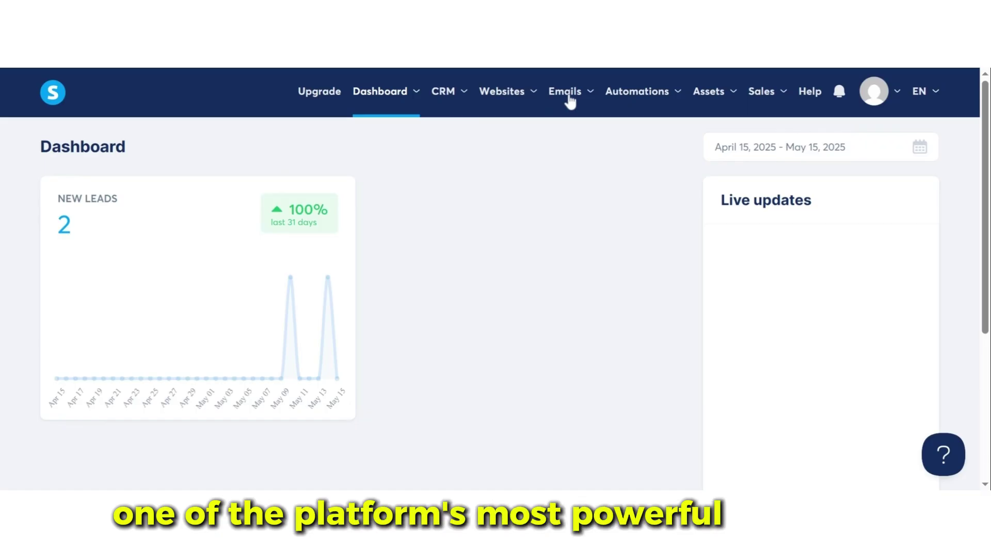
# Step: Save the newsletter 'Get this FREE CRM Software Today!'
pyautogui.click(568, 99)
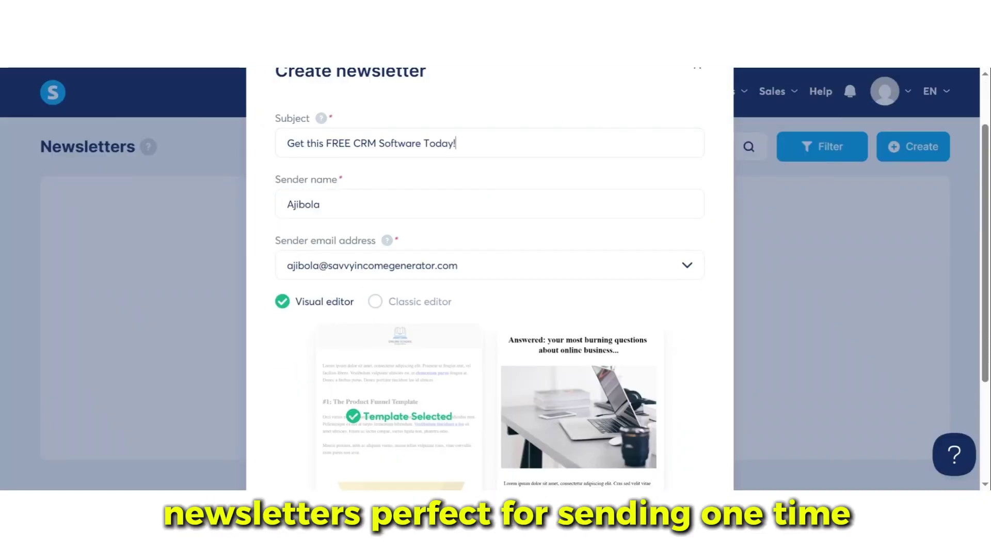
pyautogui.scroll(-3, 487, 332)
pyautogui.click(489, 412)
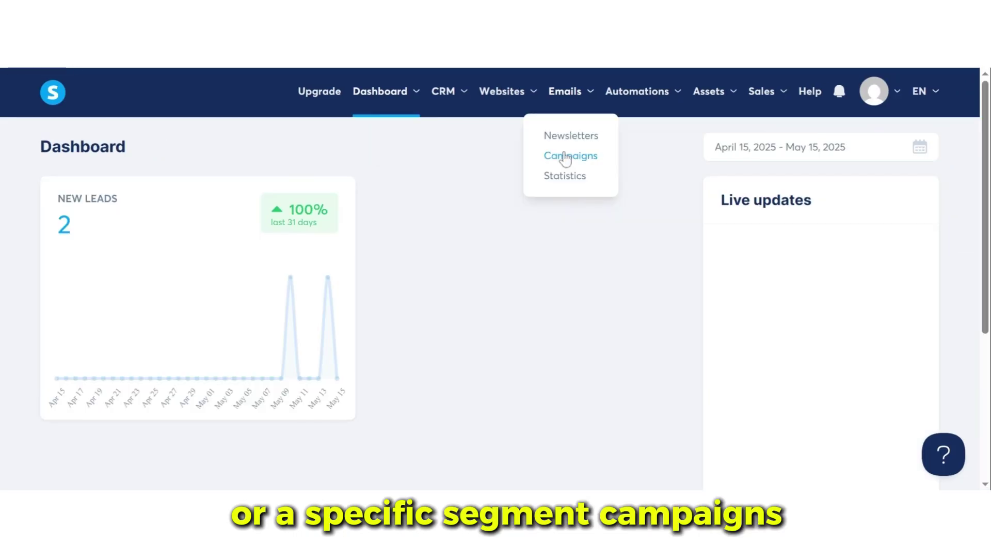
# Step: In Lead Management Campaign, start an email step with subject 'Thank you for Signing Up!'
pyautogui.click(565, 156)
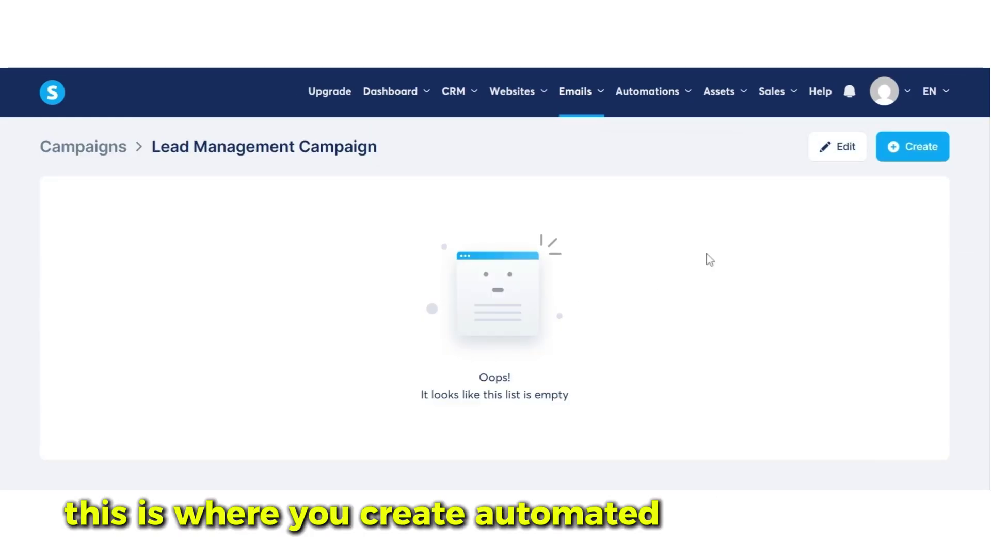
pyautogui.click(924, 154)
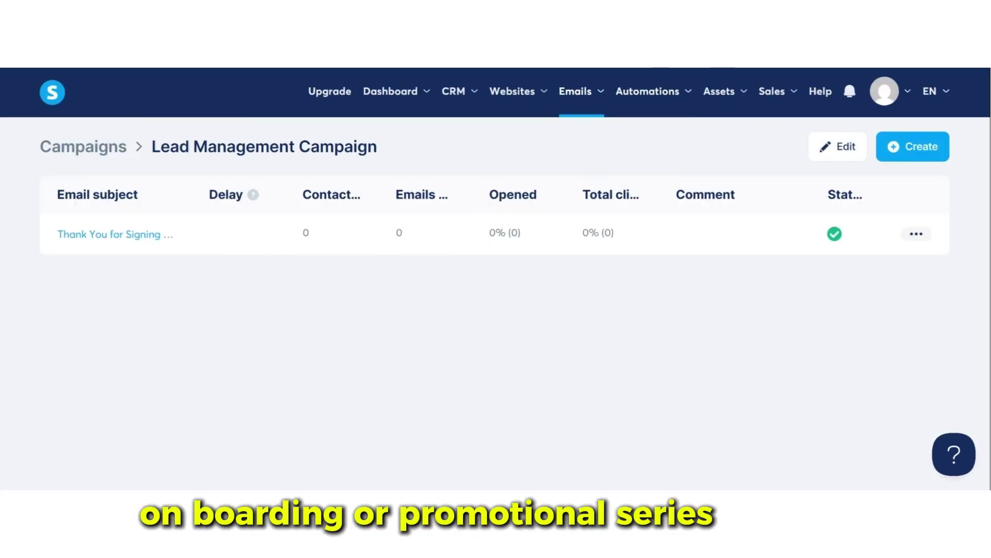
pyautogui.moveTo(567, 185)
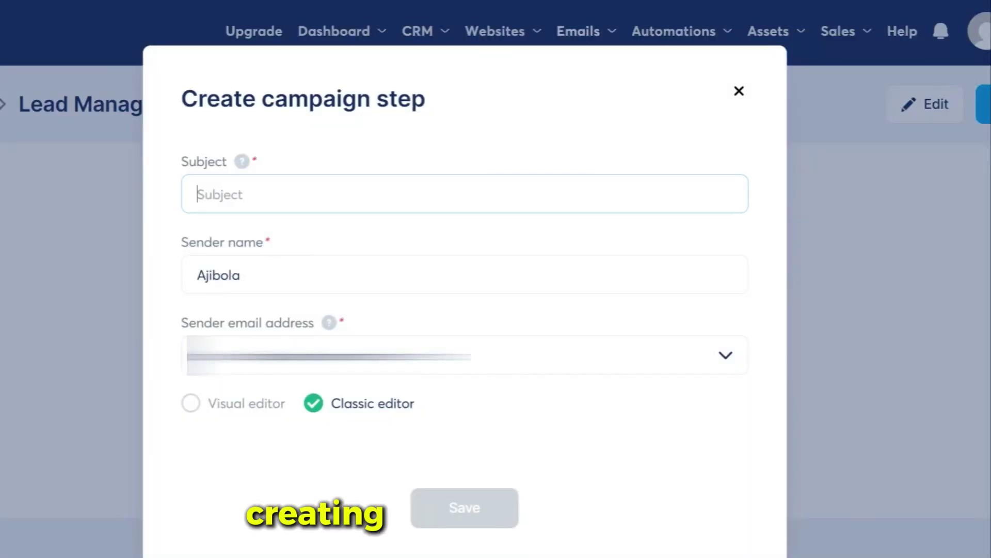
pyautogui.write('Thank y')
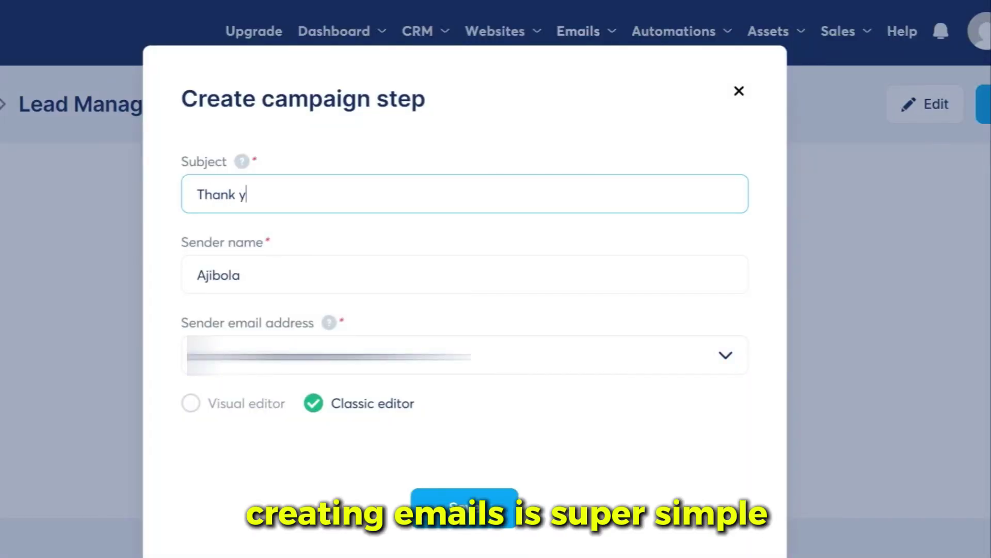
pyautogui.write('ou for Signing ')
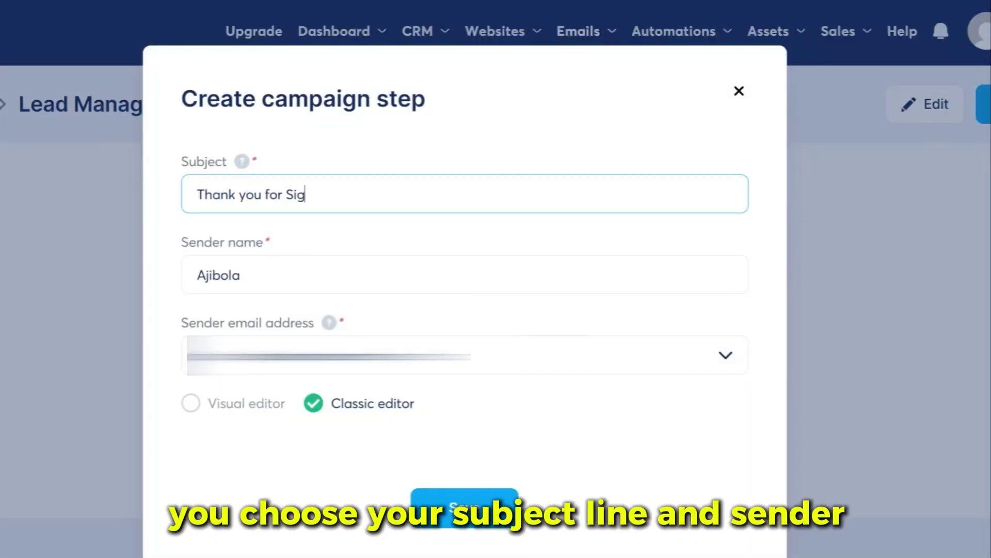
pyautogui.write('Up!')
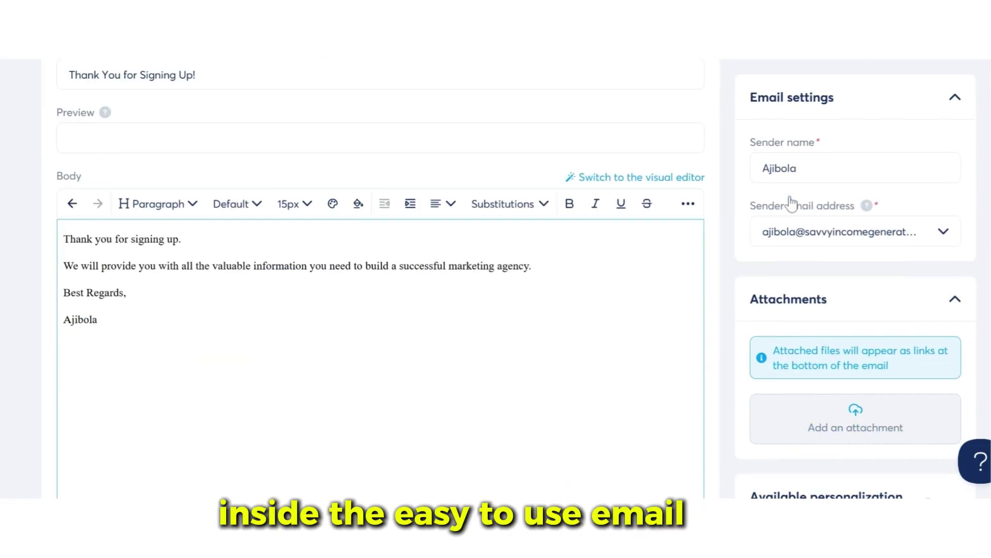
# Step: Give the funnel rule an 'Add a tag' action and view the Demo Funnel squeeze page's rules
pyautogui.scroll(-4, 792, 203)
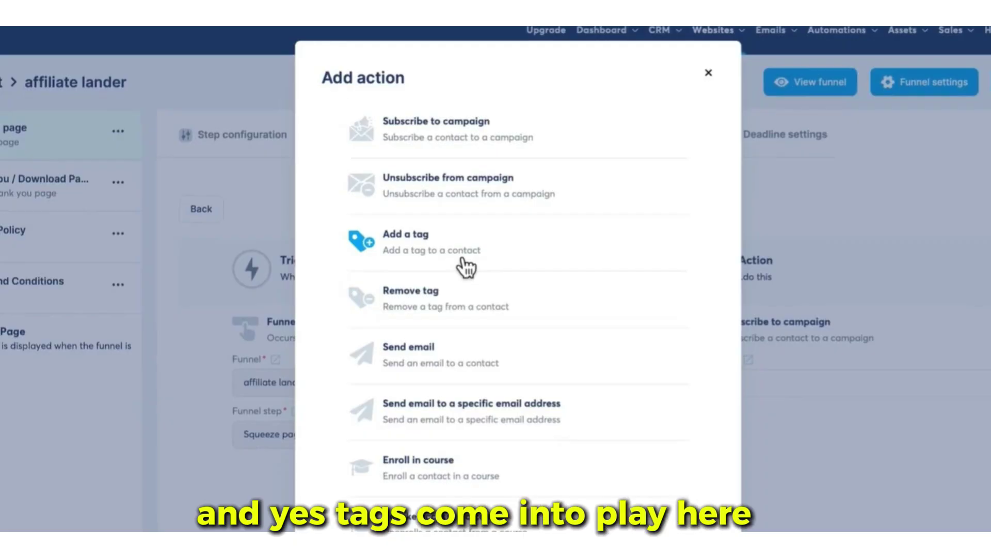
pyautogui.click(467, 266)
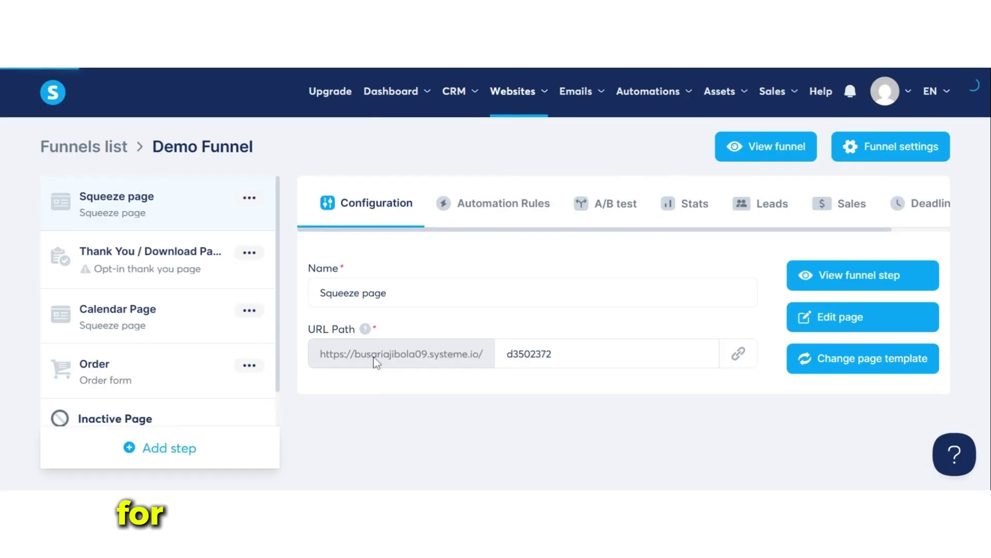
pyautogui.click(522, 209)
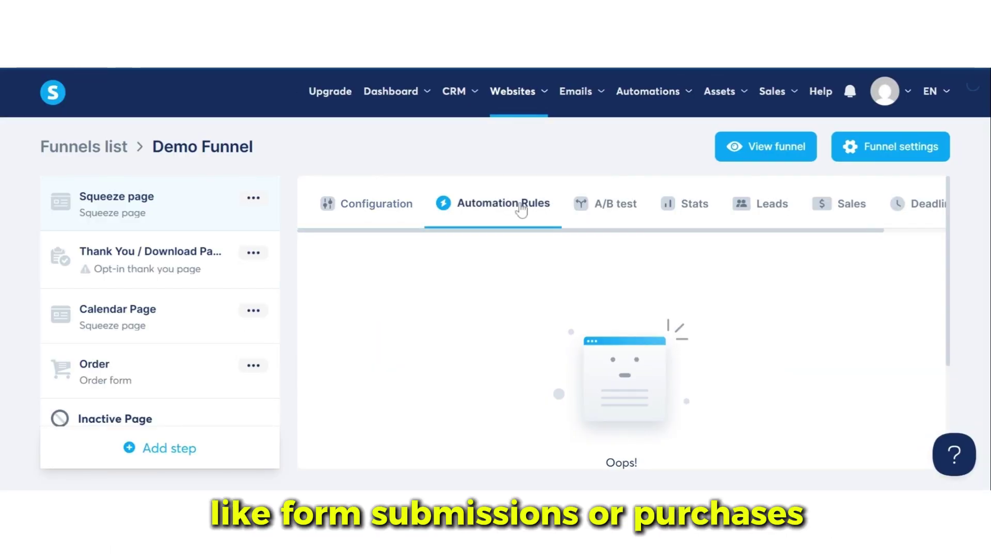